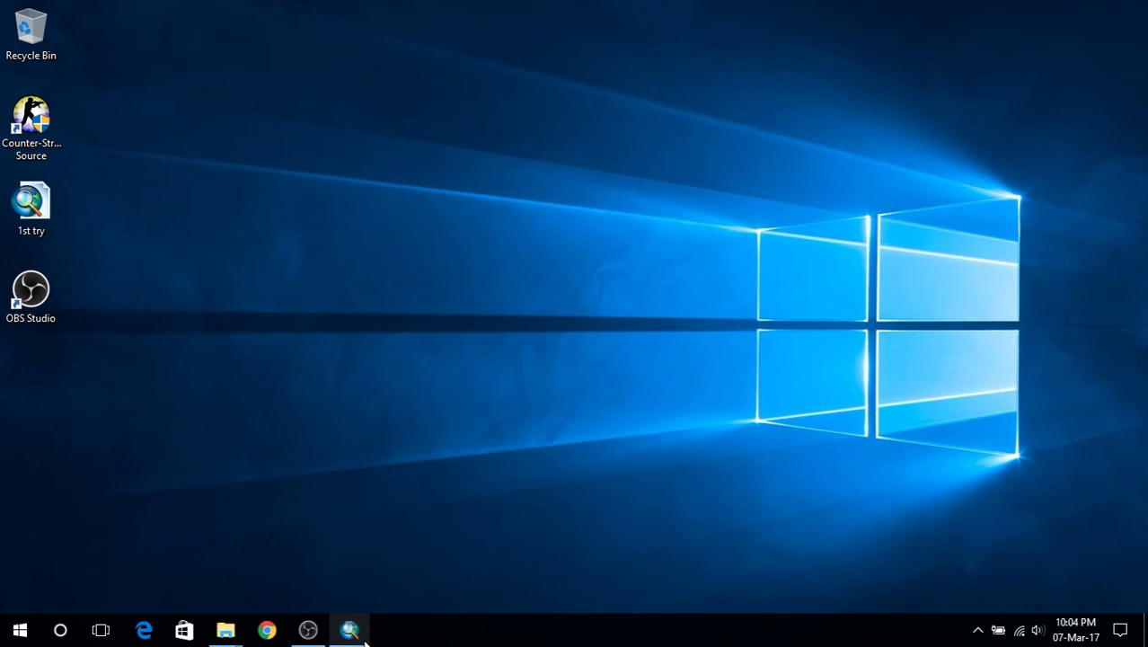
Restore the ArcMap window showing the untitled map
left_click(364, 639)
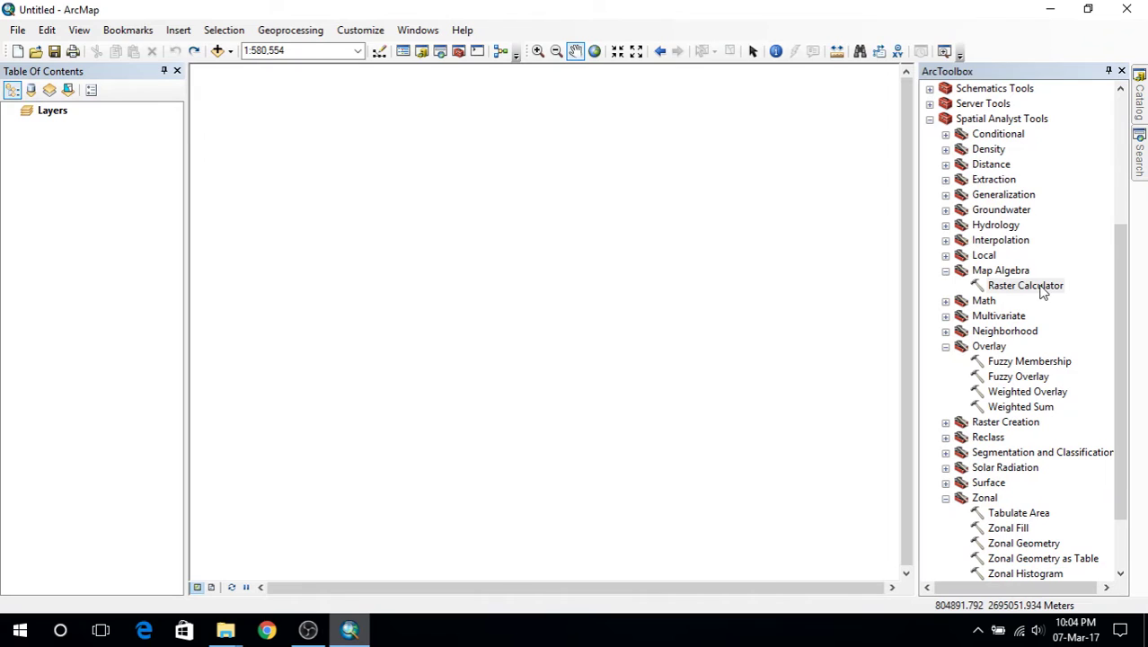
Read the descriptions of Fuzzy Membership, Weighted Sum and Zonal Statistics as Table
left_click(1048, 363)
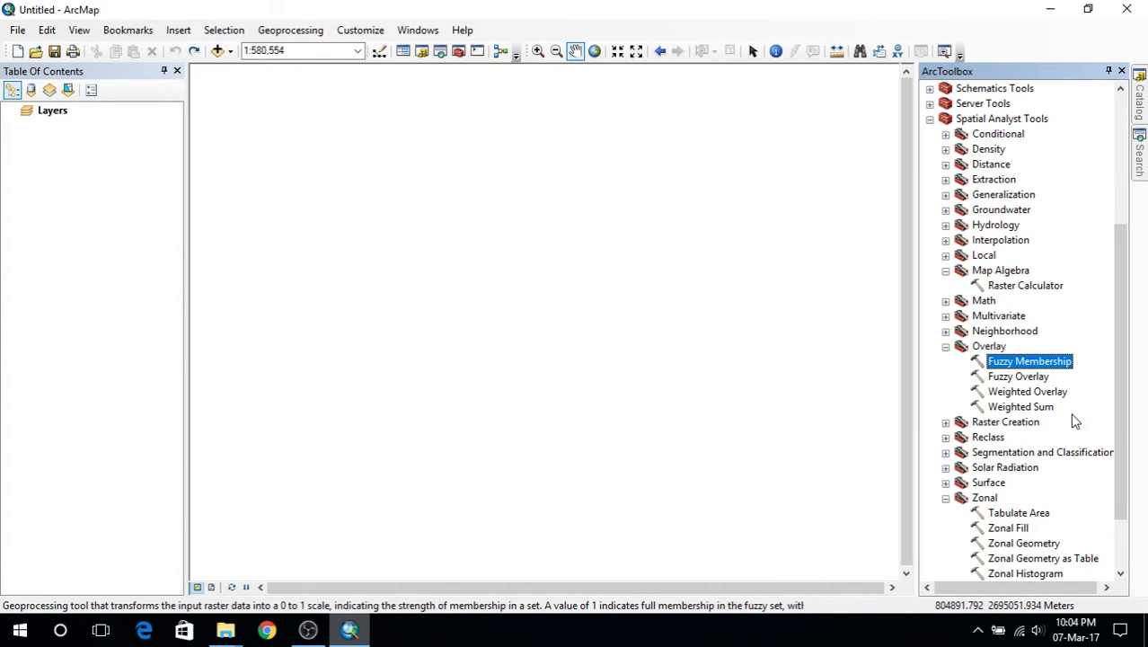
left_click(1023, 407)
scroll(1080, 441, "down", 2)
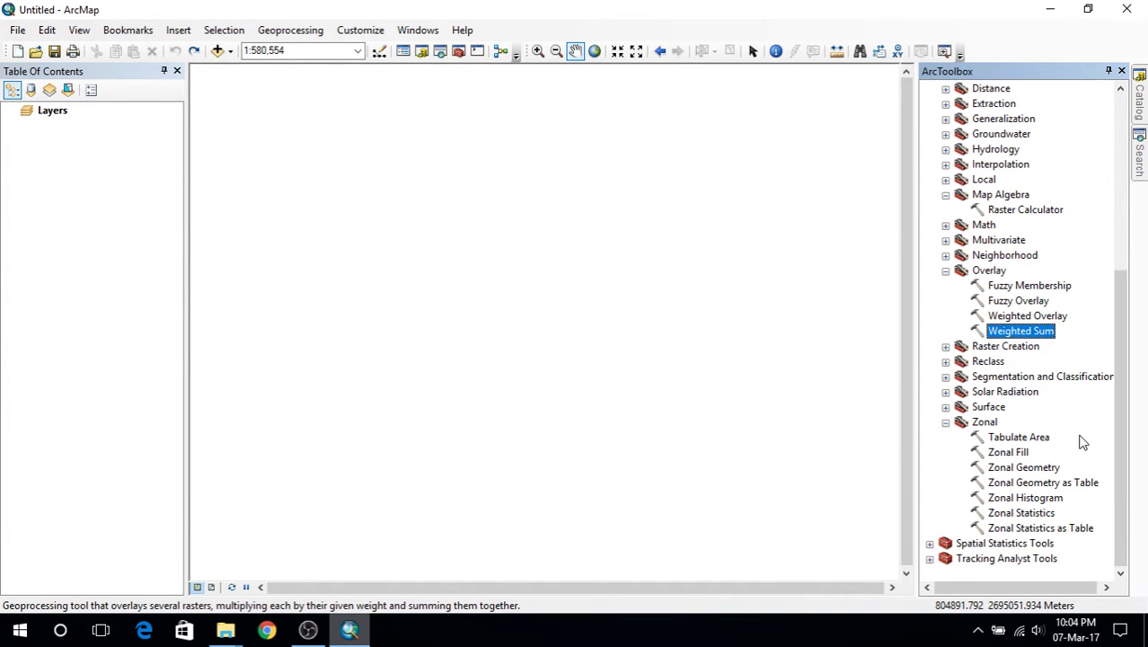
left_click(1045, 531)
scroll(1042, 529, "up", 2)
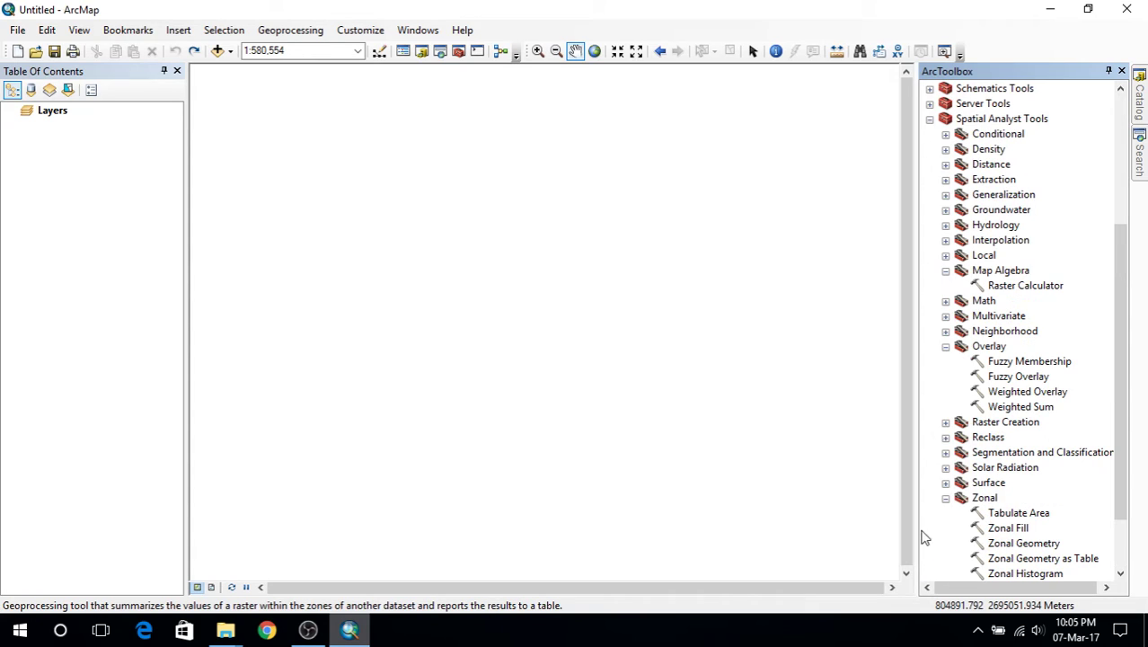
Add the flood inundation depth and Srj_landuse_LS5.tif rasters from the Raster folder
left_click(220, 51)
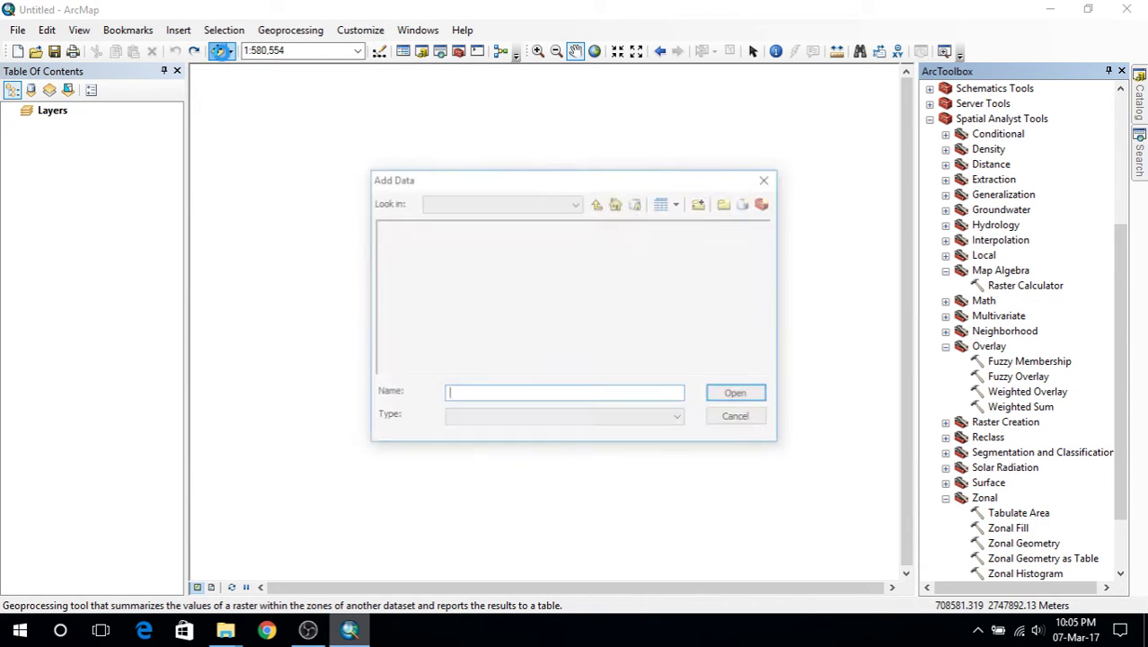
left_click(597, 202)
double_click(402, 230)
left_click_drag(431, 290, 437, 239)
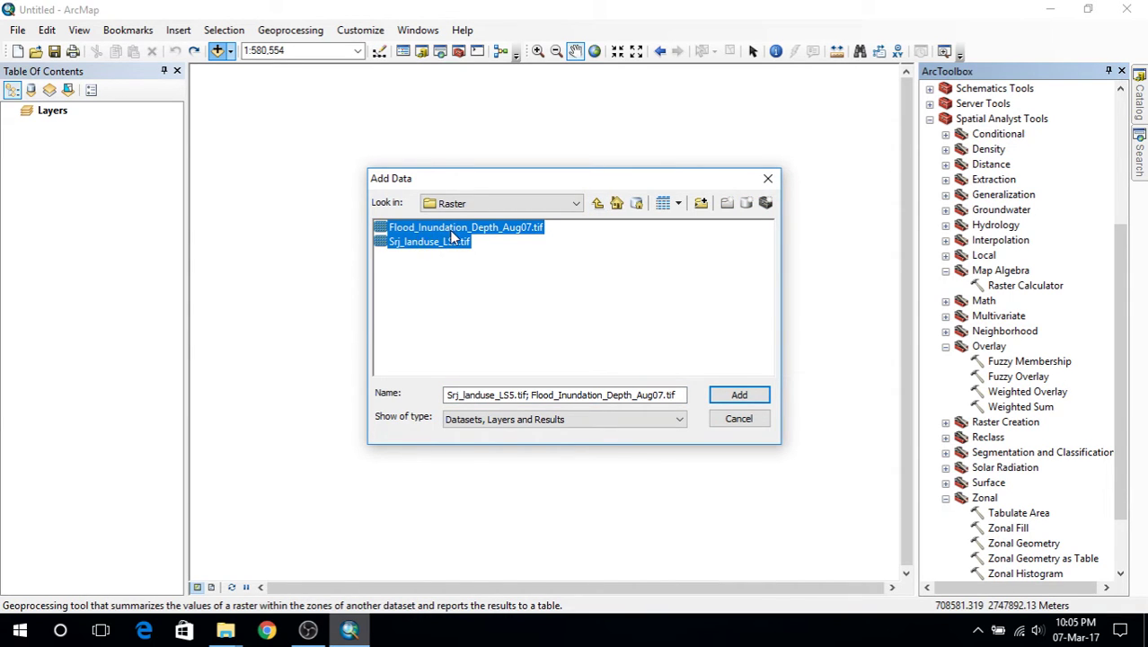
left_click(738, 395)
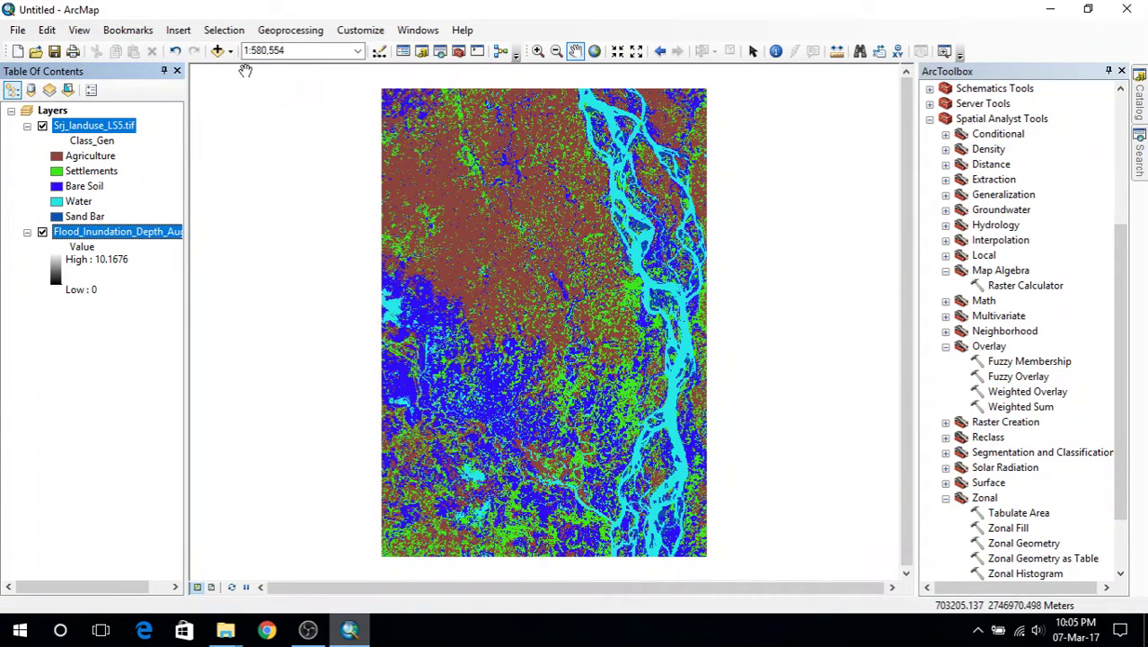
left_click(115, 134)
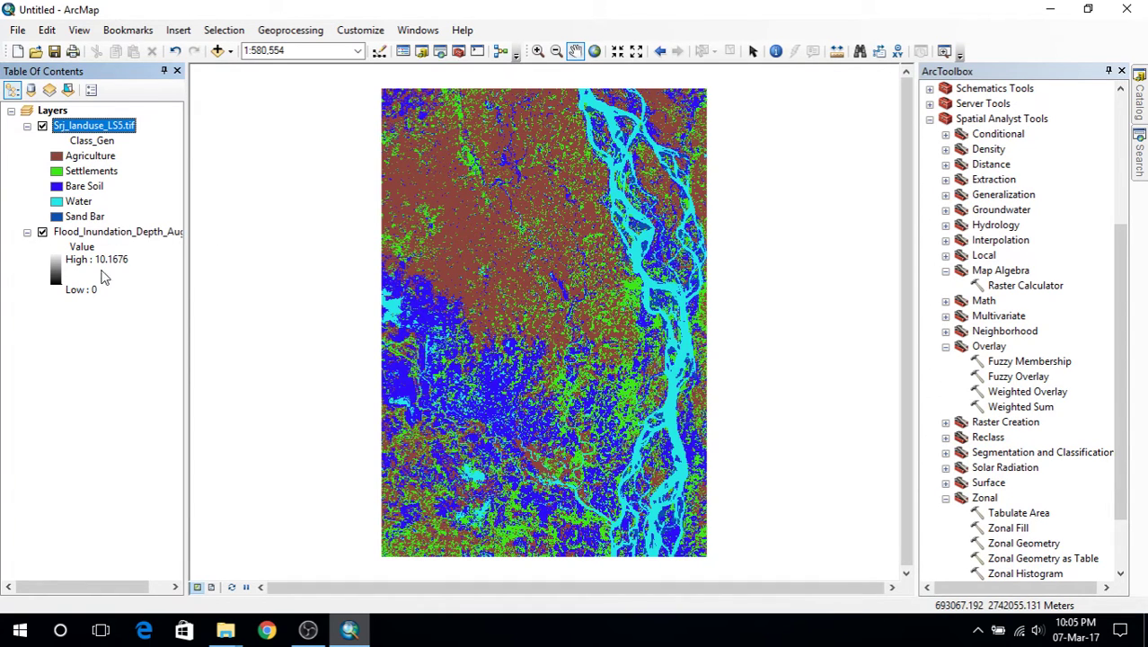
Add bgd_union_adm5_srj.shp from the Vector folder and hide that layer
left_click(218, 51)
left_click(597, 203)
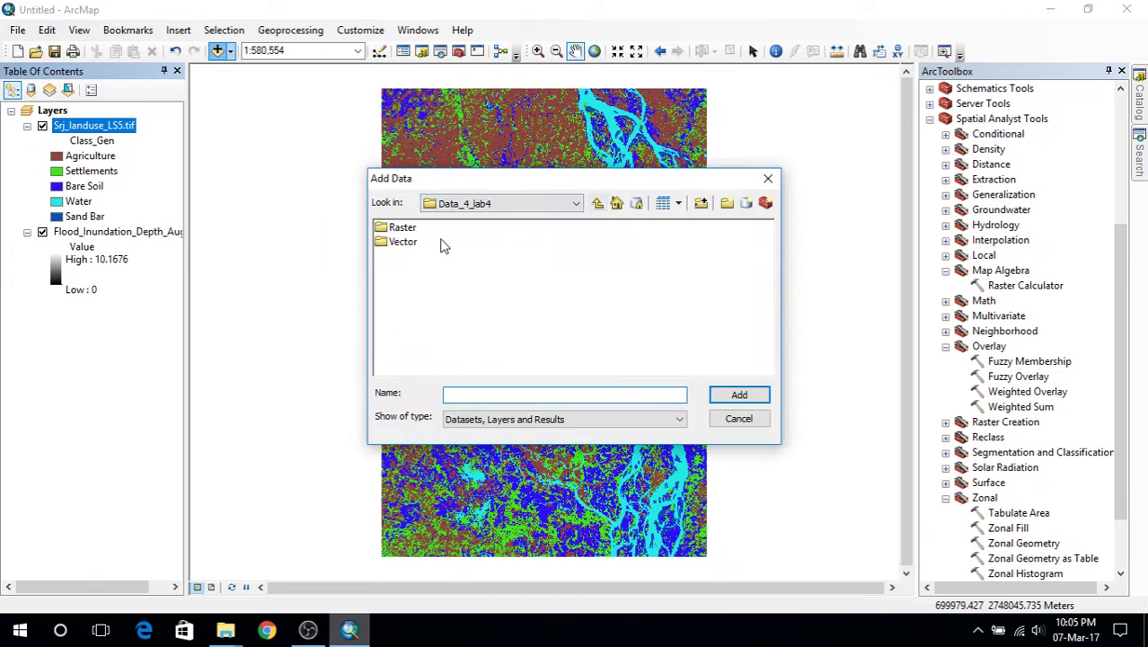
double_click(405, 242)
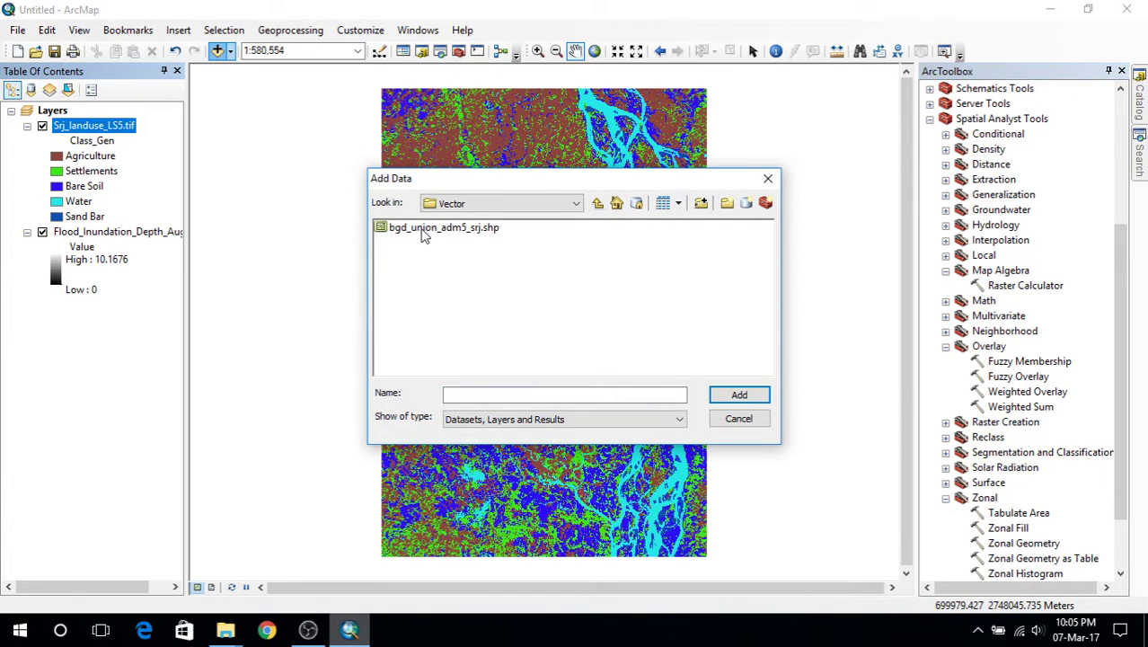
left_click(474, 235)
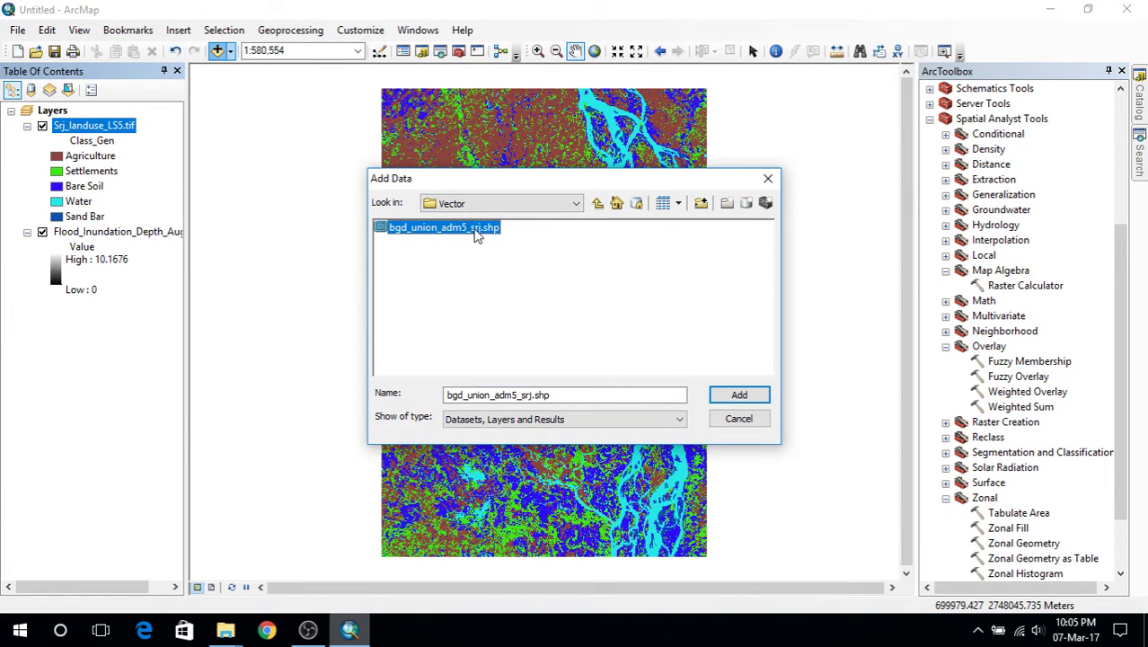
left_click(756, 395)
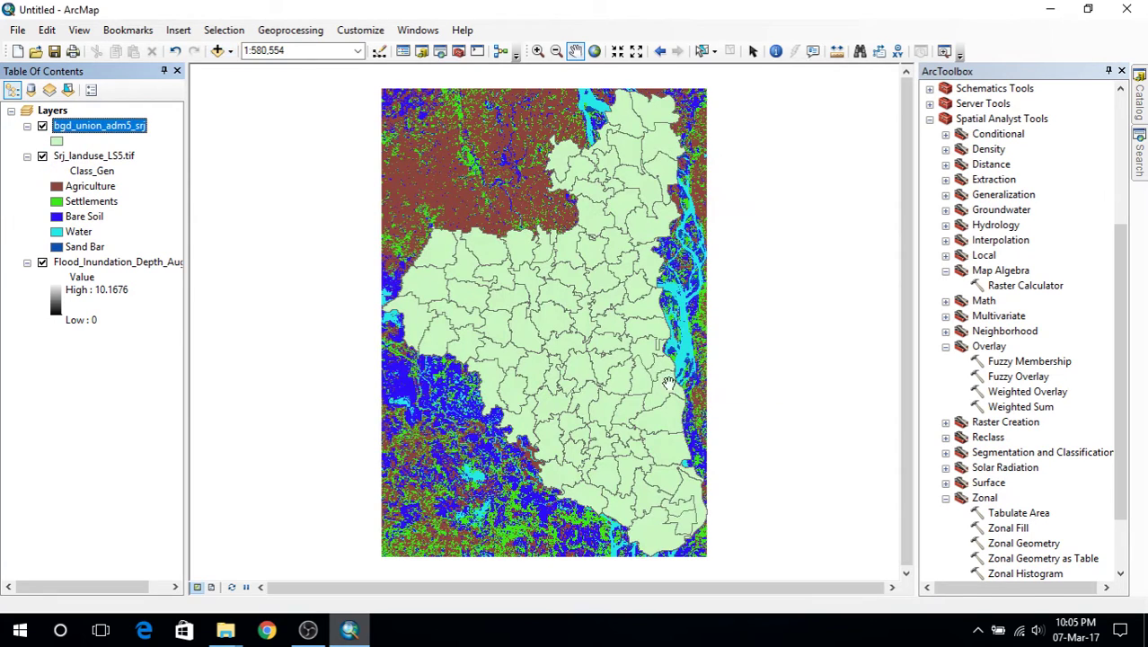
left_click(42, 127)
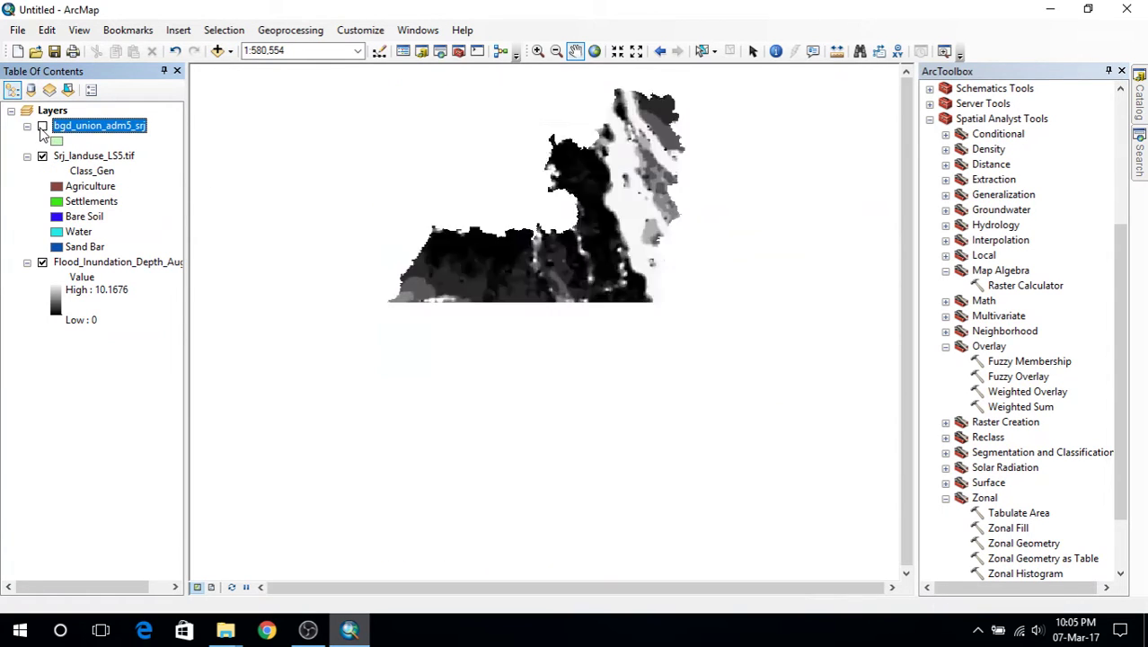
Build the Raster Calculator expression "Srj_landuse_LS5.tif" == 1
double_click(1028, 287)
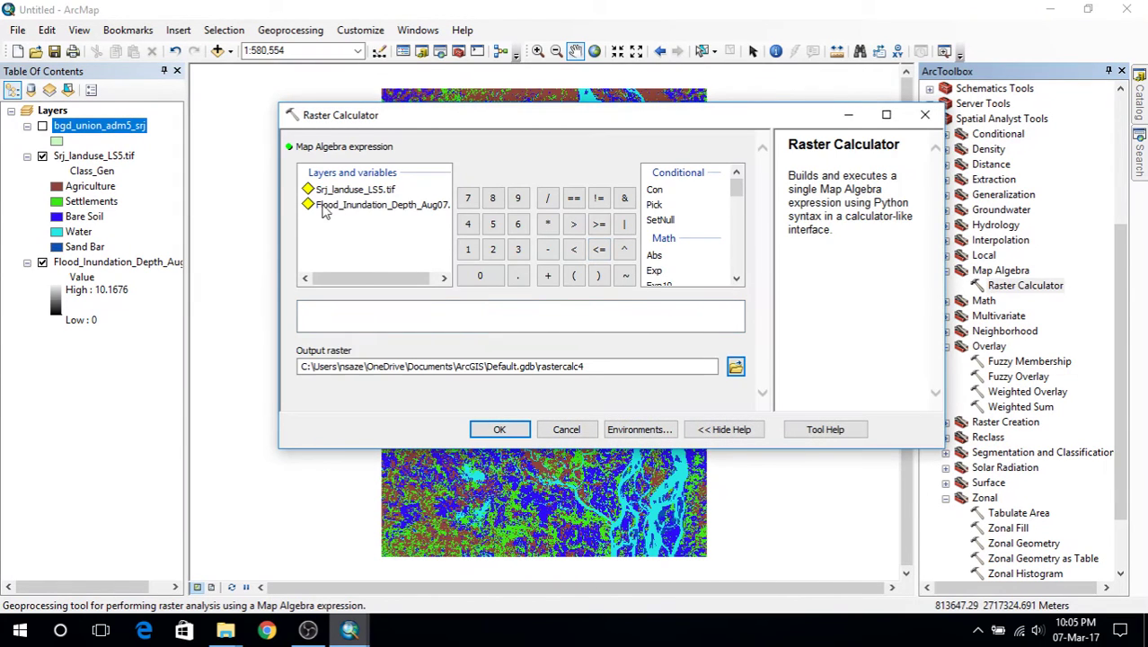
double_click(351, 189)
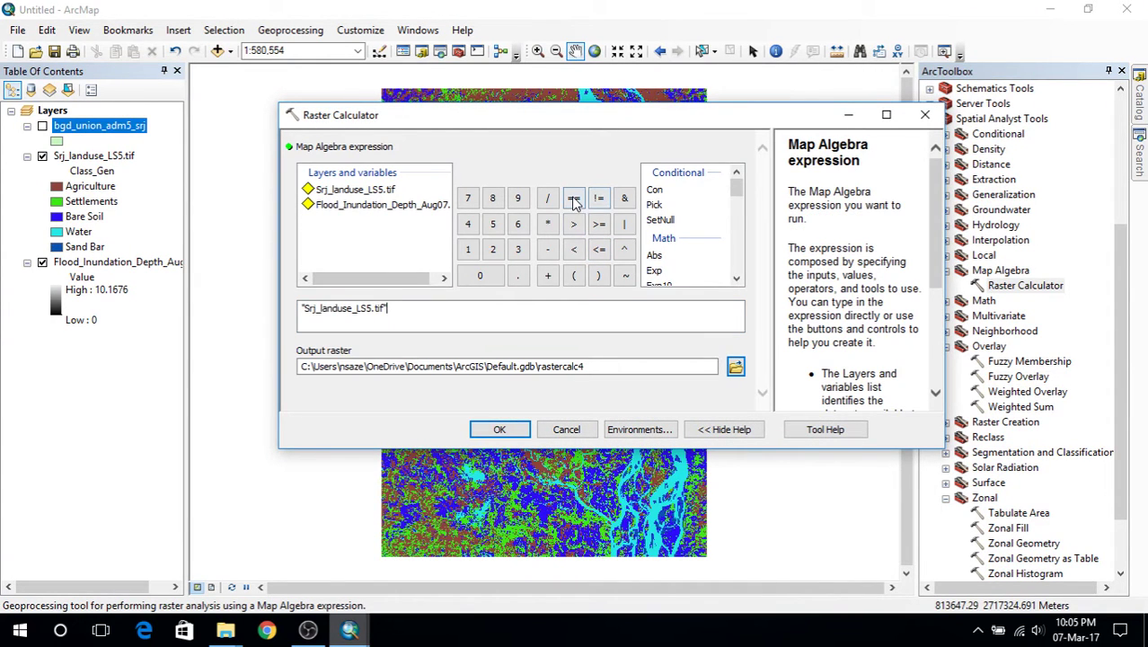
left_click(333, 304)
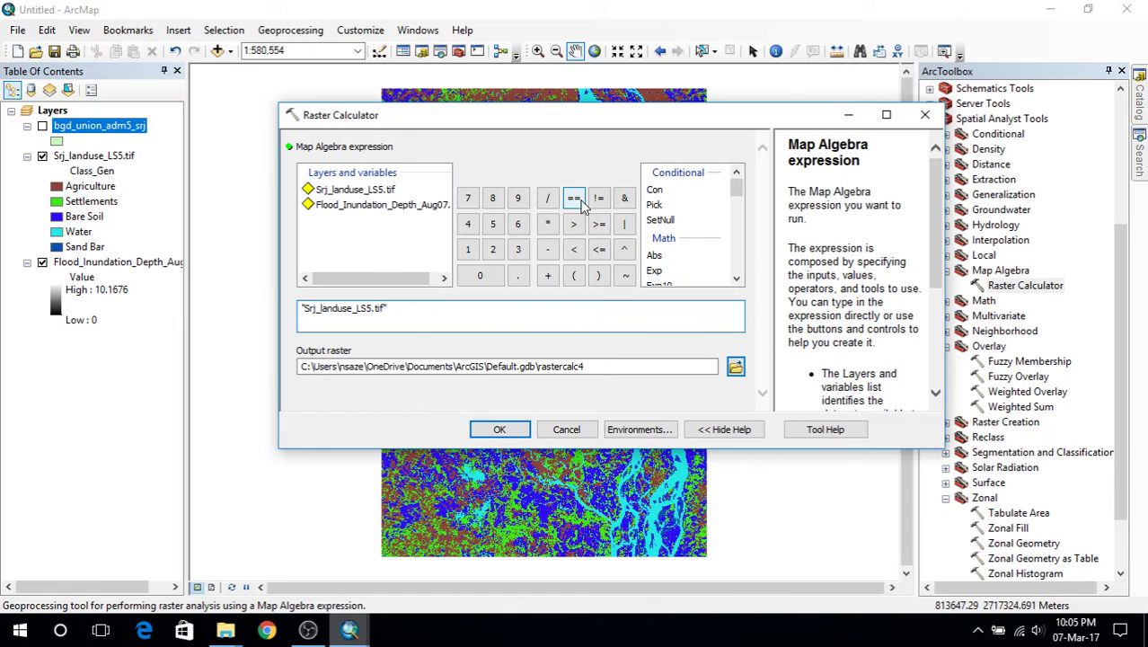
left_click(467, 249)
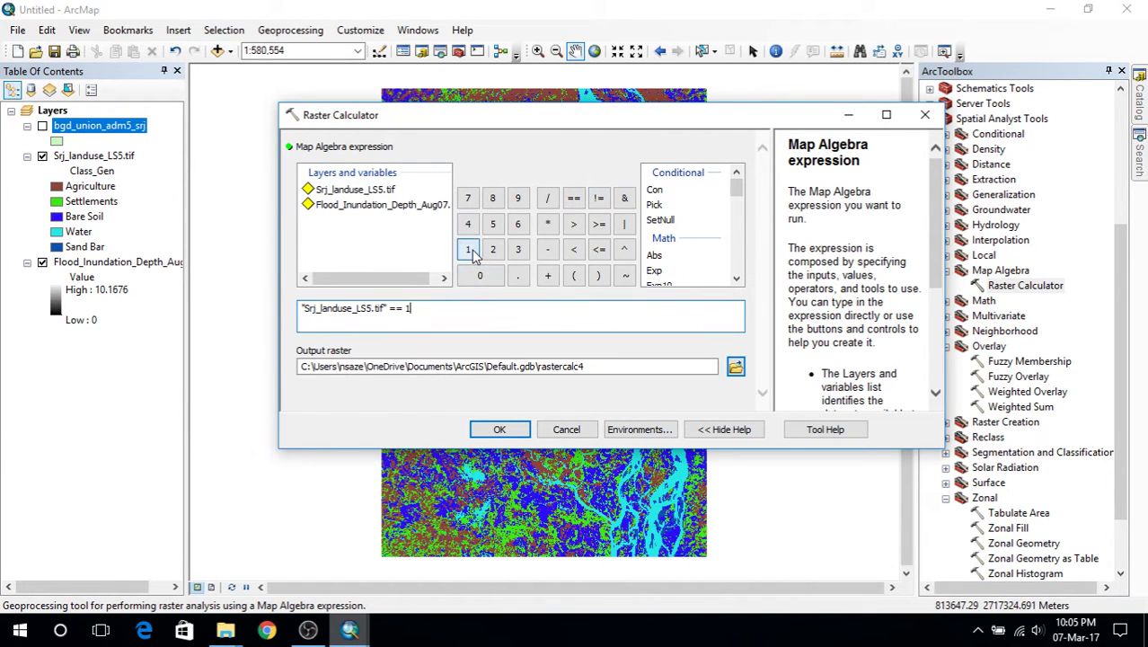
left_click(408, 310)
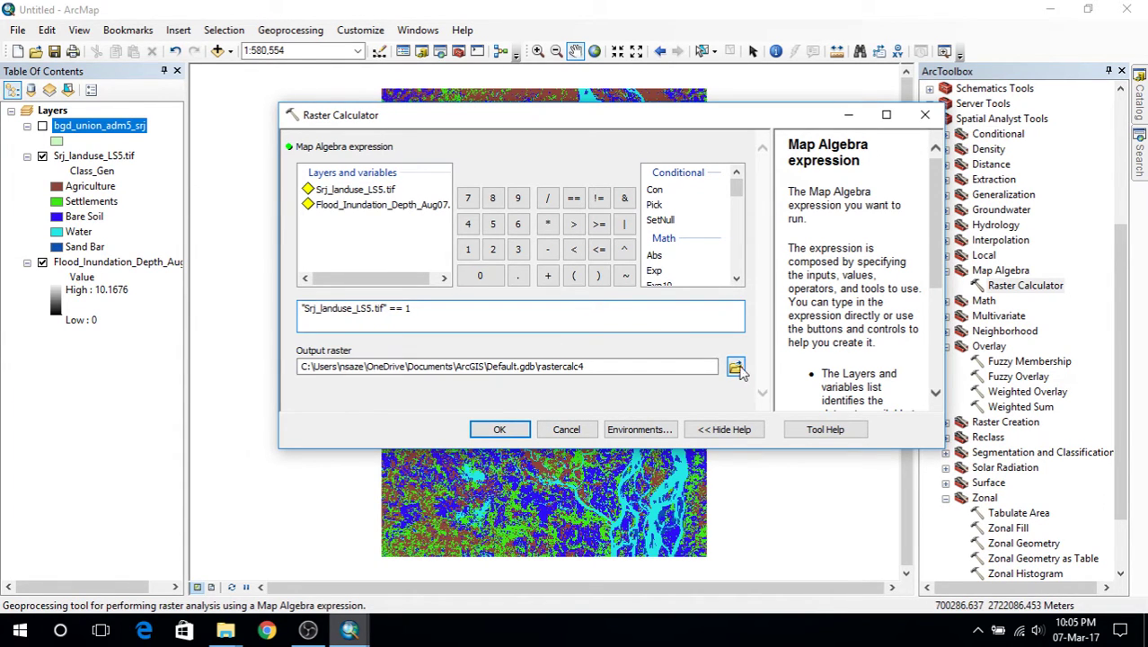
Create a new Output folder inside Data_4_lab4 for the result
left_click(735, 367)
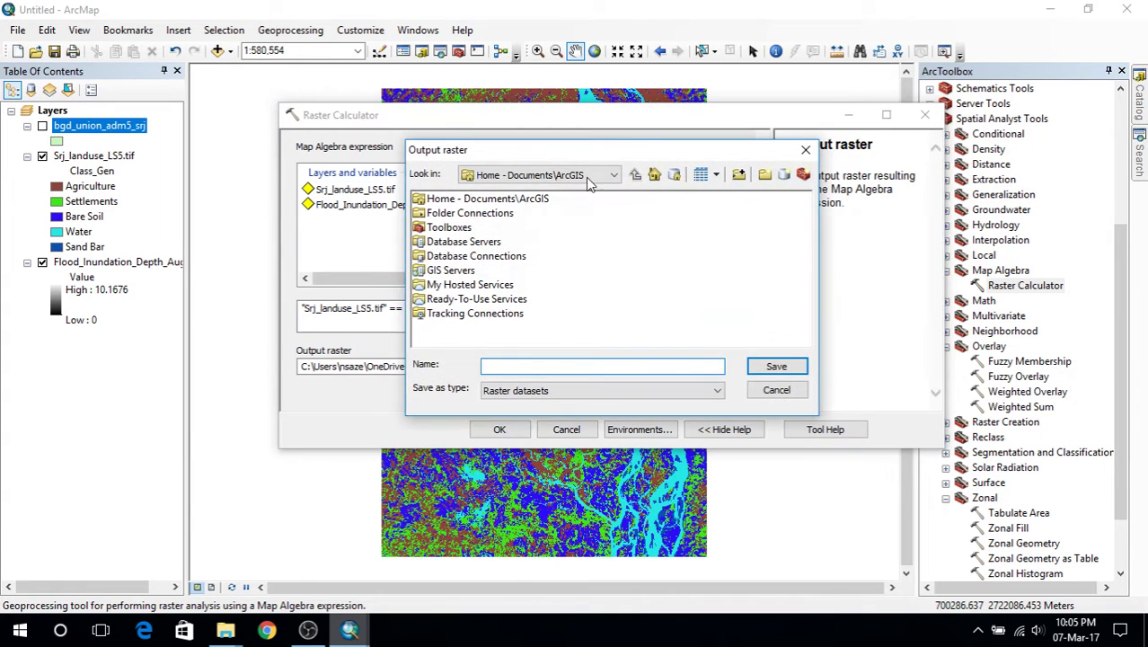
left_click(539, 174)
left_click(533, 225)
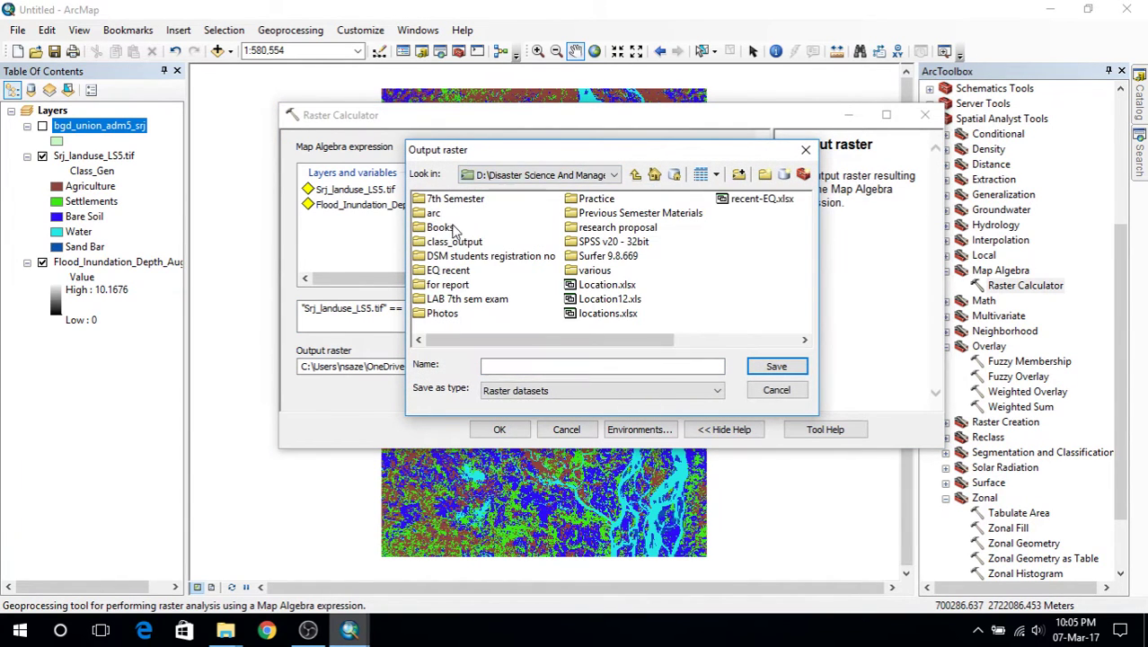
double_click(600, 199)
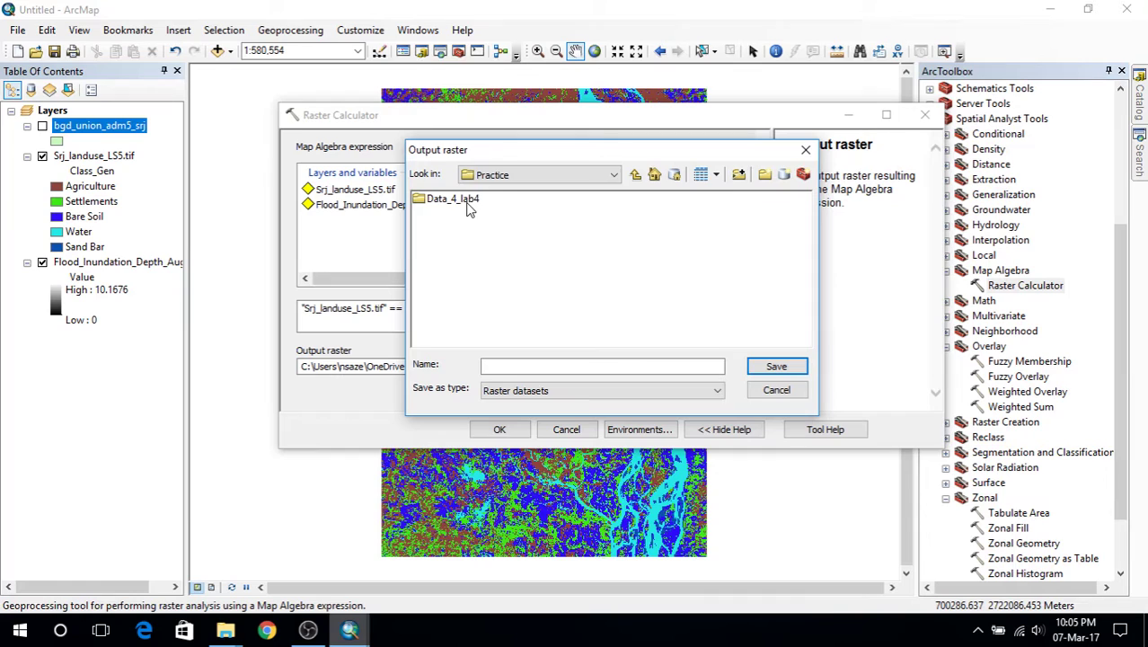
double_click(462, 205)
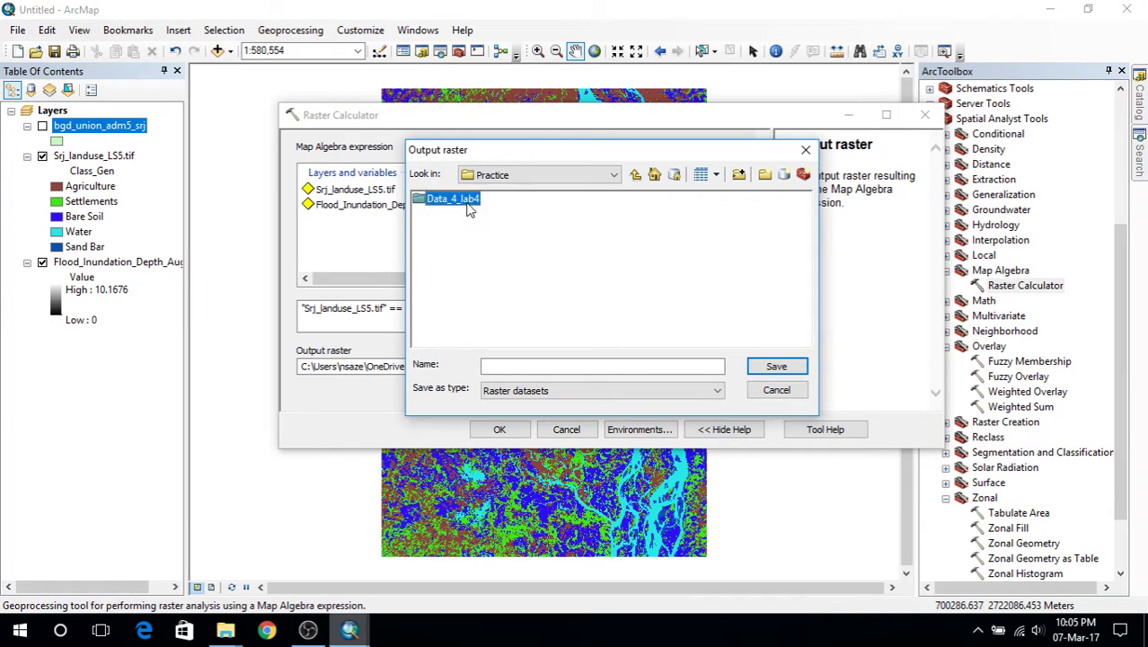
left_click(764, 174)
type("Outp")
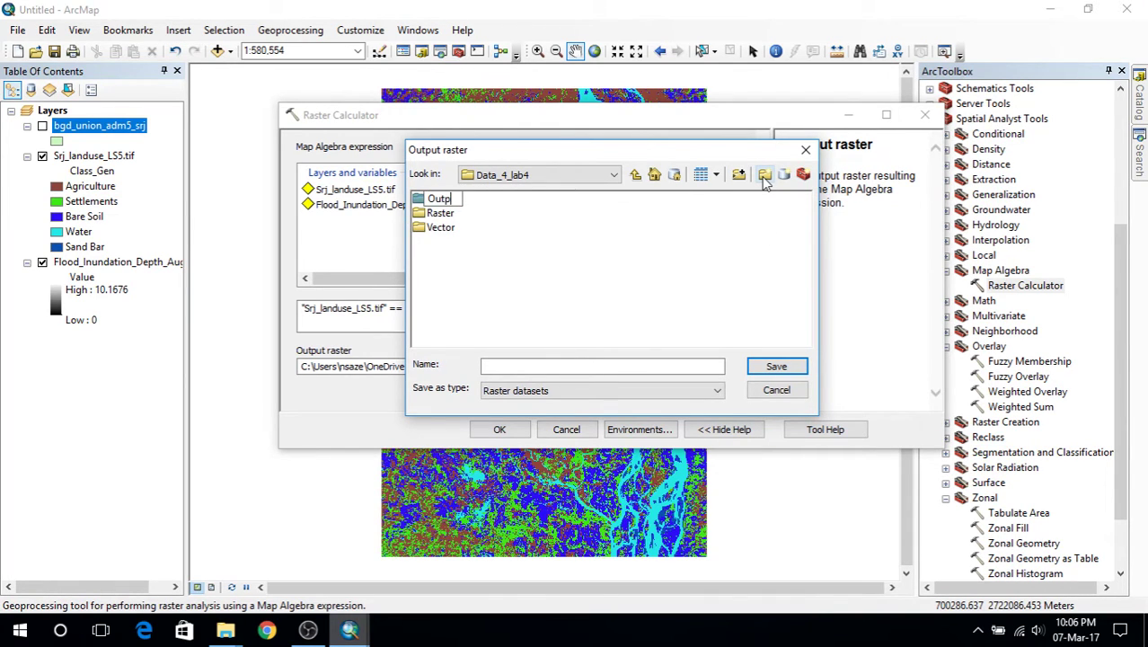
type("ut")
key("Return")
double_click(434, 203)
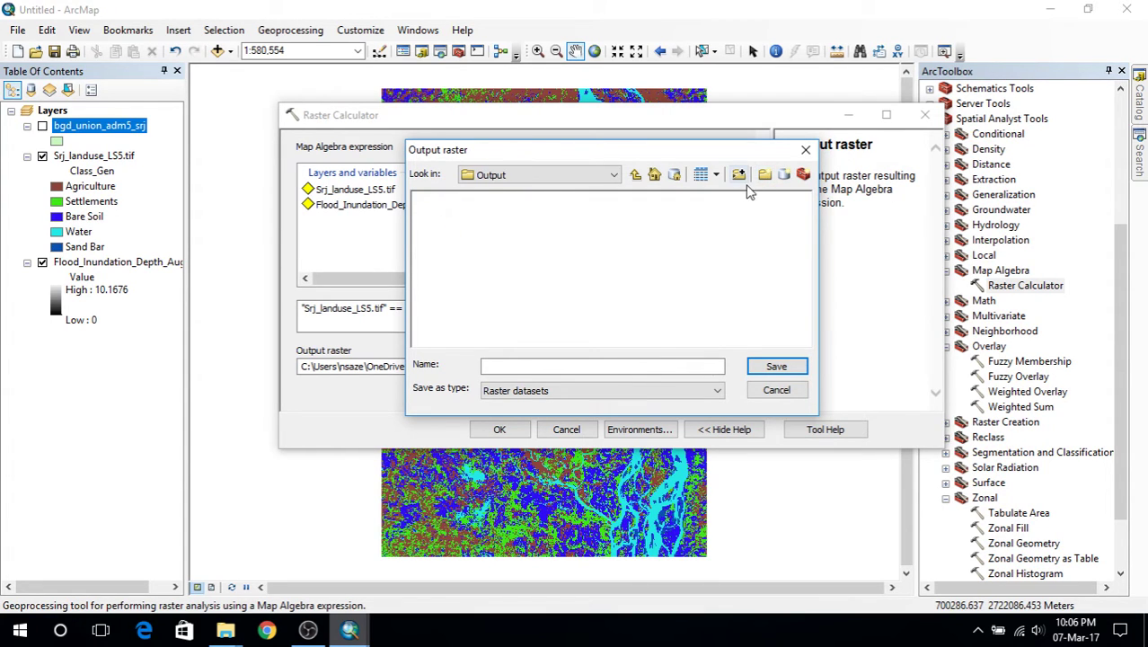
Save the result as agr_exp.tif in Output and run the calculation
left_click(559, 364)
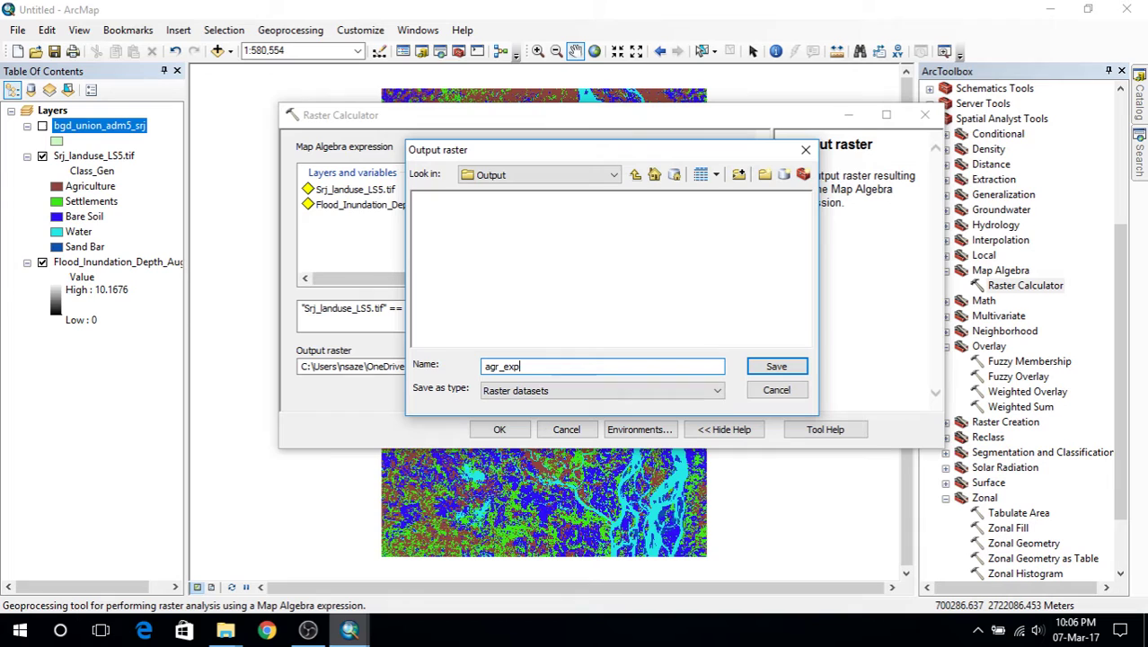
left_click(794, 366)
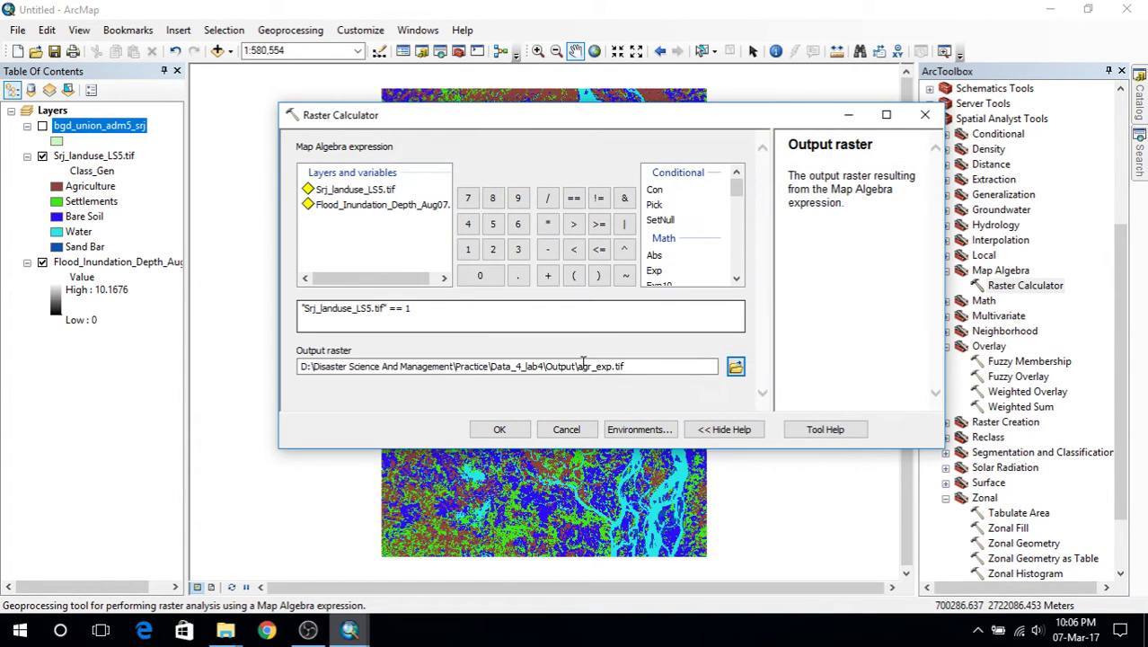
left_click(500, 430)
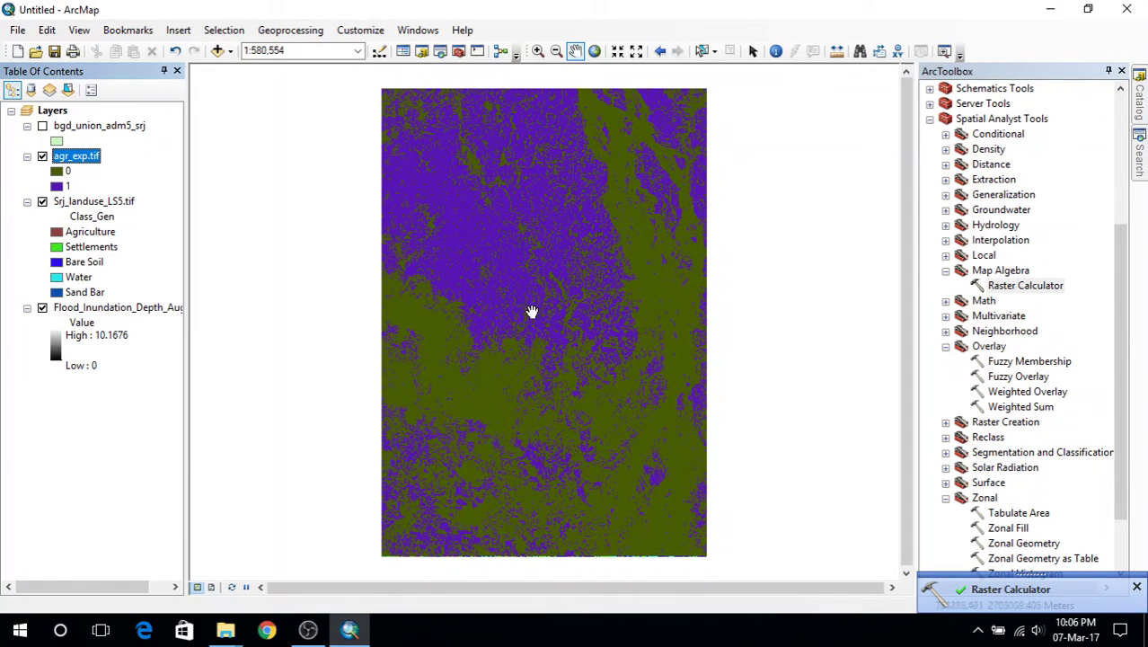
double_click(57, 172)
left_click(746, 489)
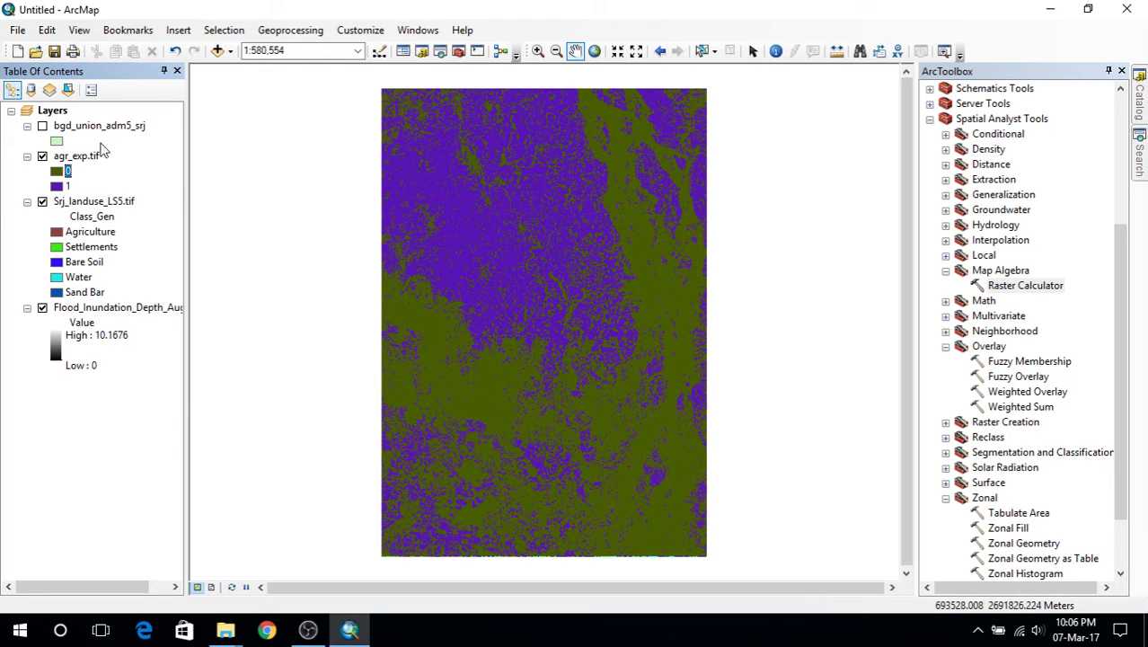
Create set_exp.tif from the expression "Srj_landuse_LS5.tif" == 2 in Raster Calculator
double_click(1060, 288)
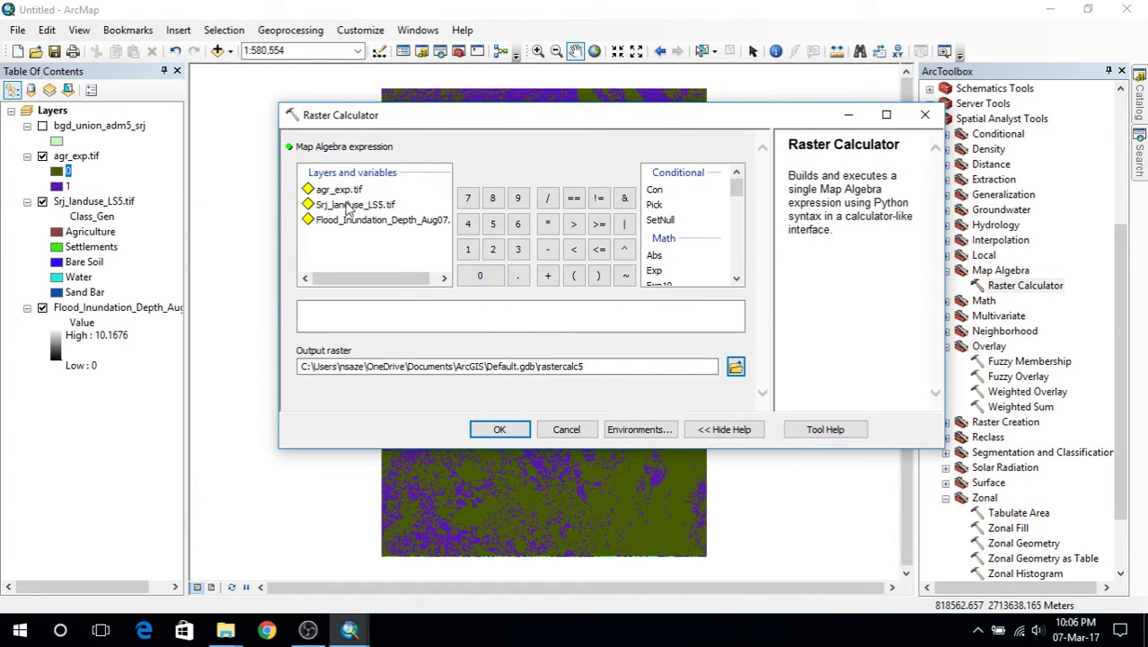
double_click(358, 207)
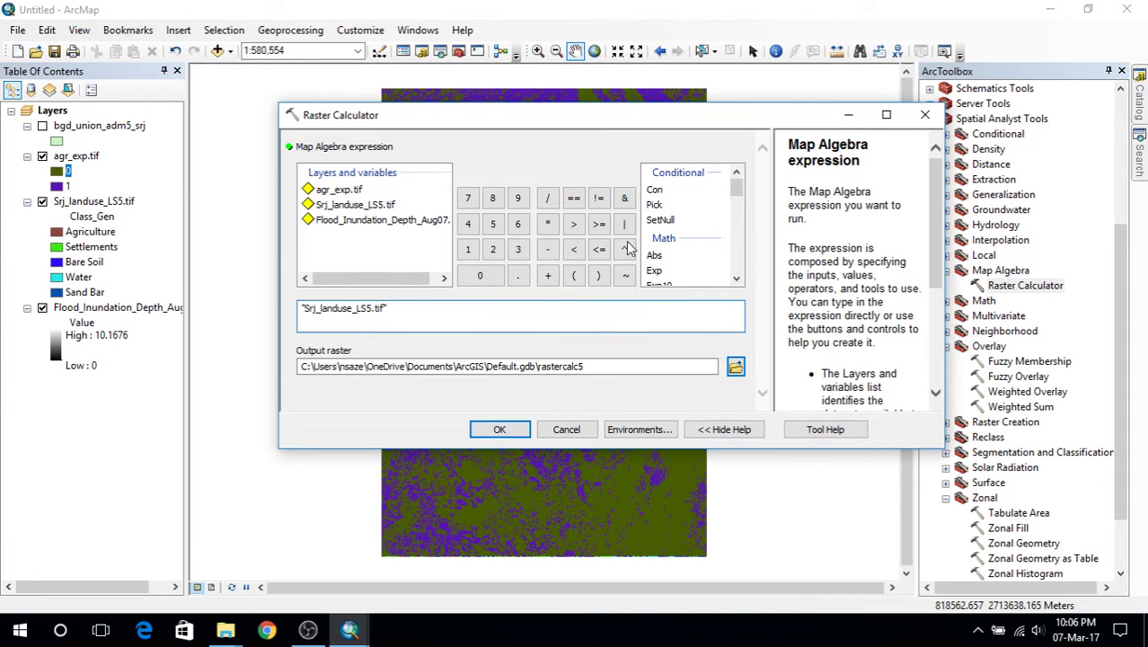
left_click(572, 199)
type("2")
left_click(740, 371)
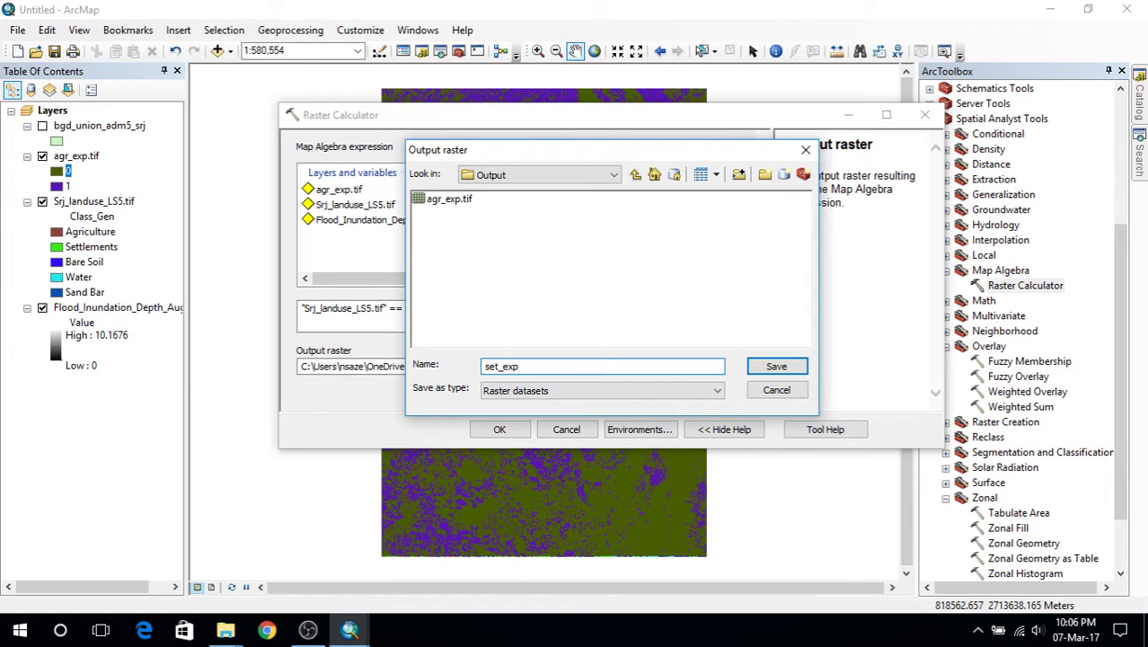
left_click(774, 367)
left_click(499, 429)
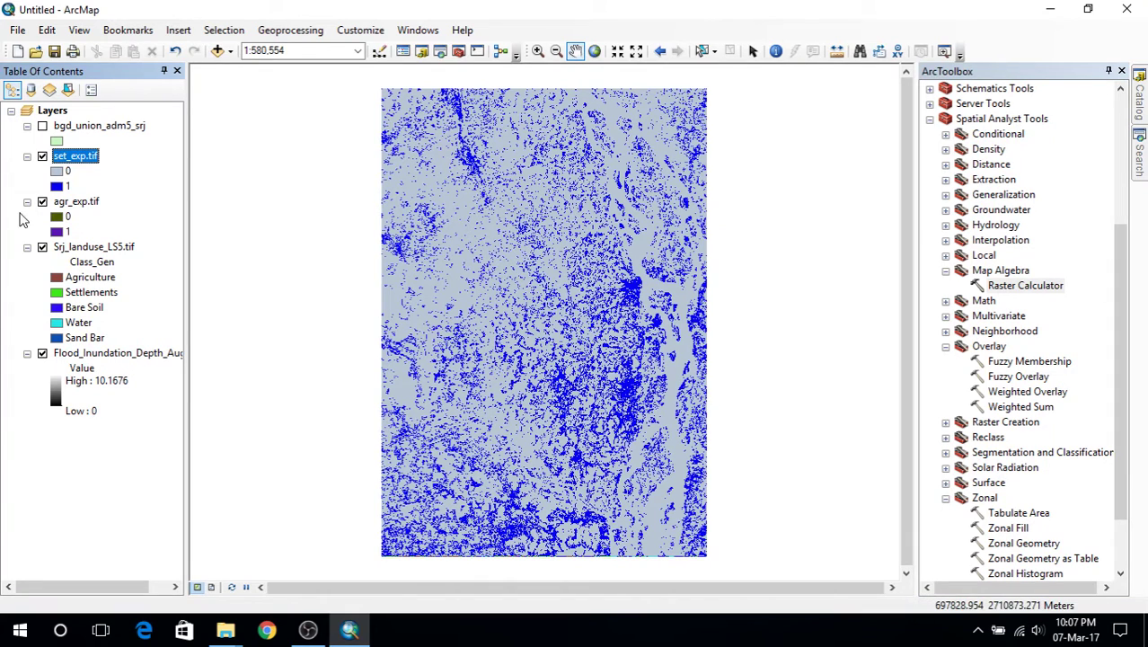
Recolour the set_exp.tif value 1 cells red
double_click(56, 186)
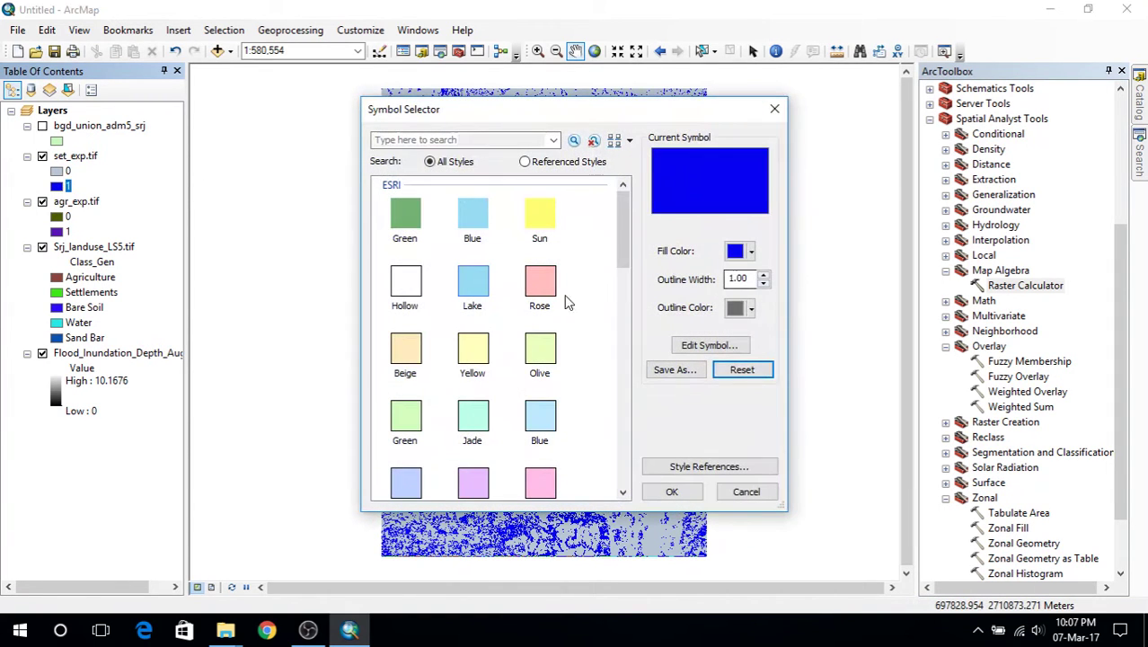
left_click(752, 253)
left_click(755, 329)
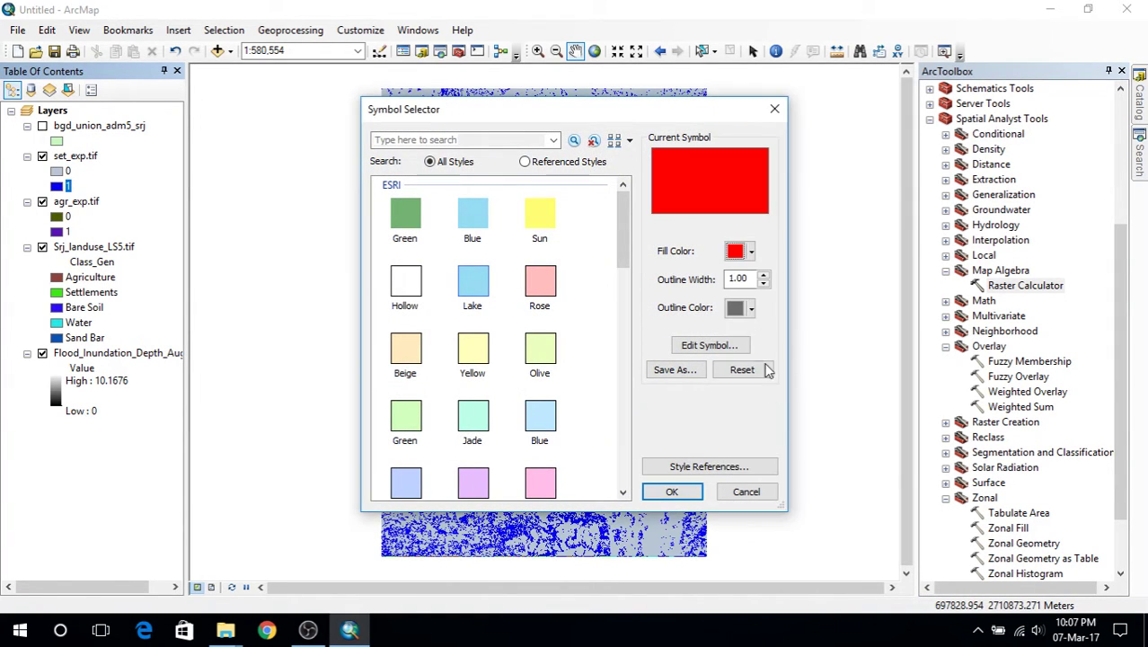
left_click(689, 491)
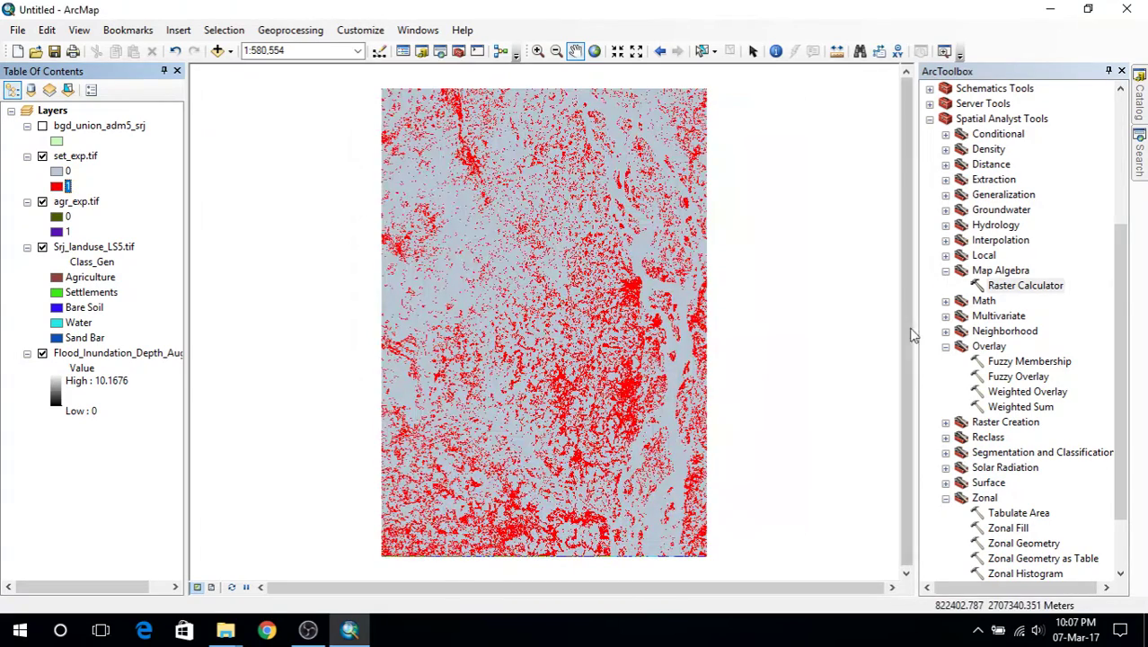
left_click(1034, 285)
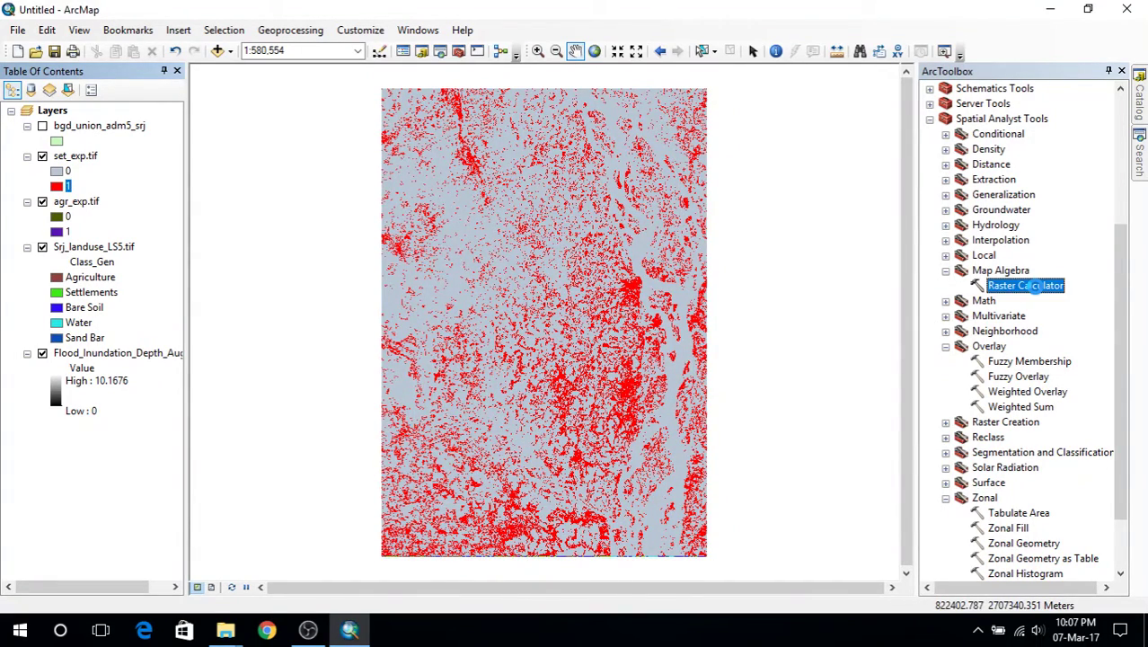
Enter "Flood_Inundation_Depth_Aug07.tif" * "agr_exp.tif" and name the output agr_fld_dmg.tif
double_click(1035, 286)
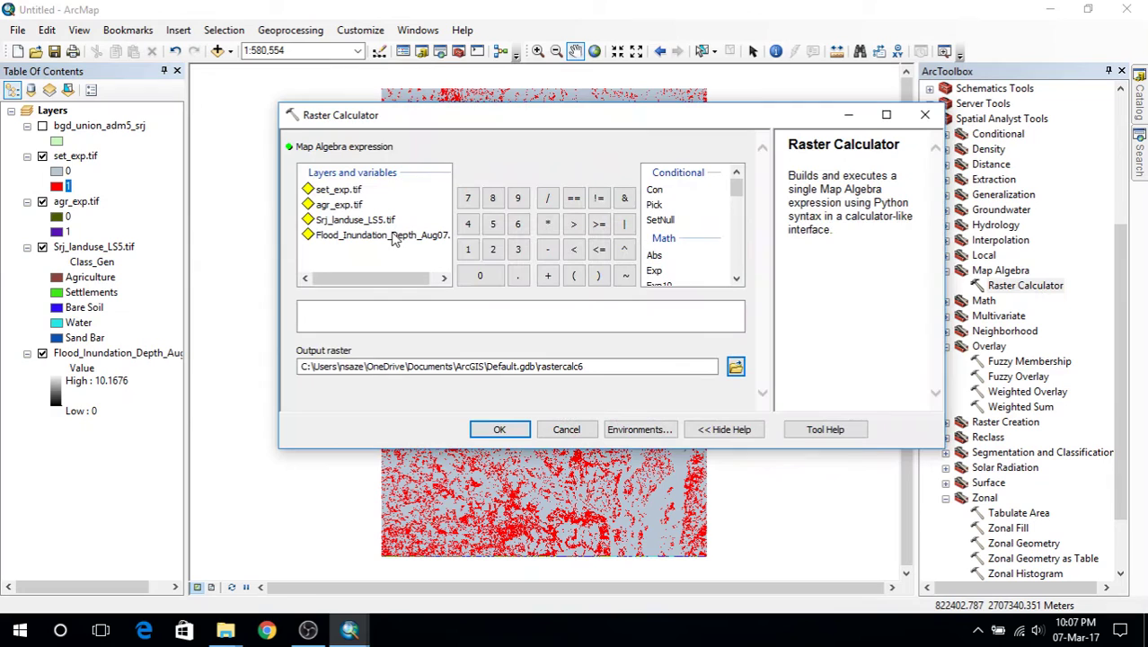
double_click(378, 235)
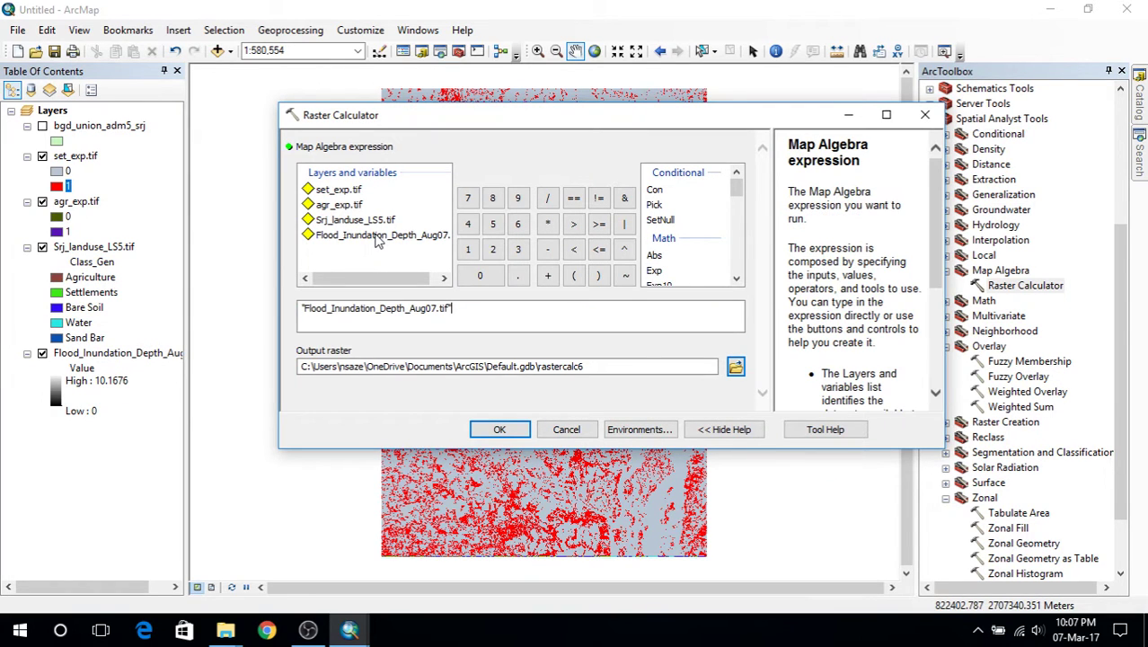
left_click(549, 227)
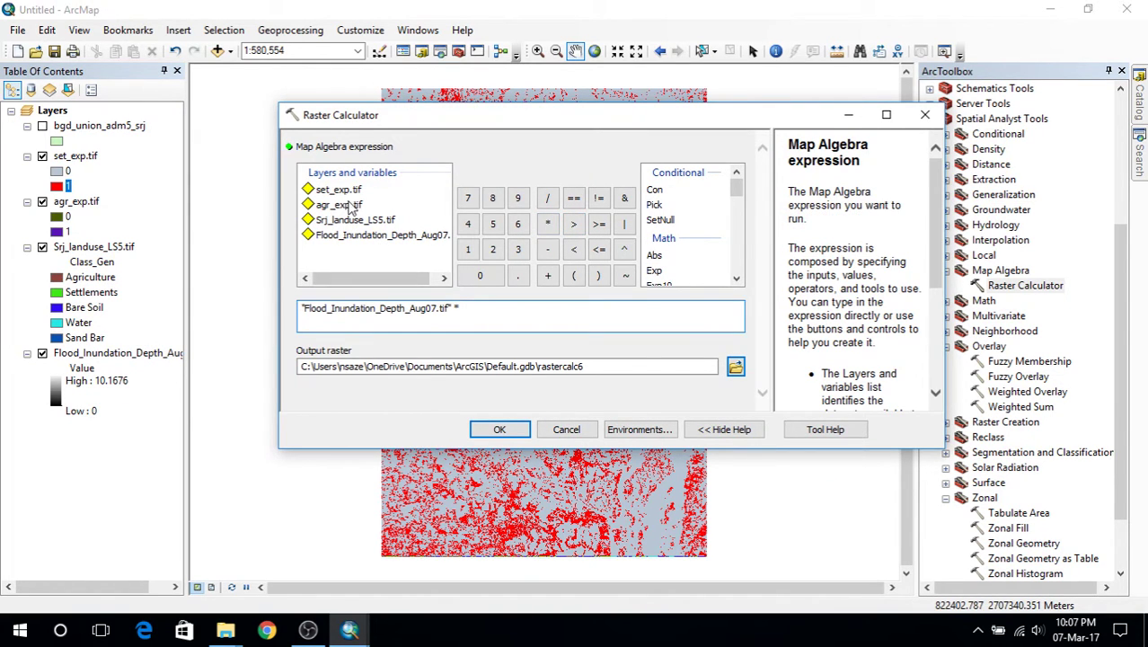
double_click(349, 206)
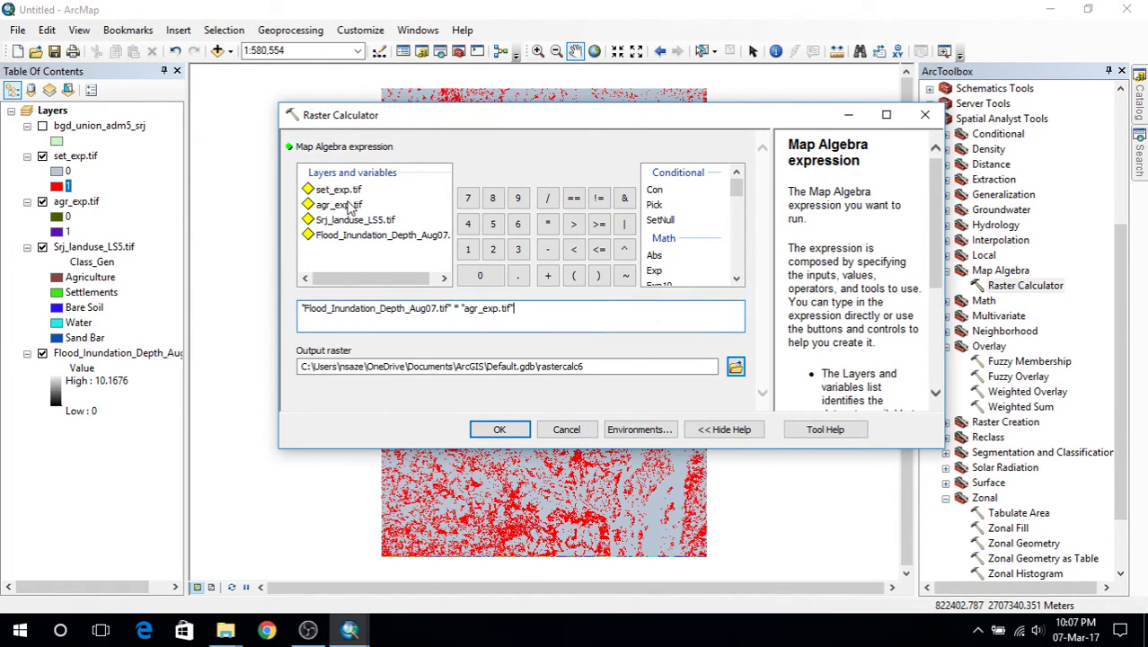
left_click(734, 366)
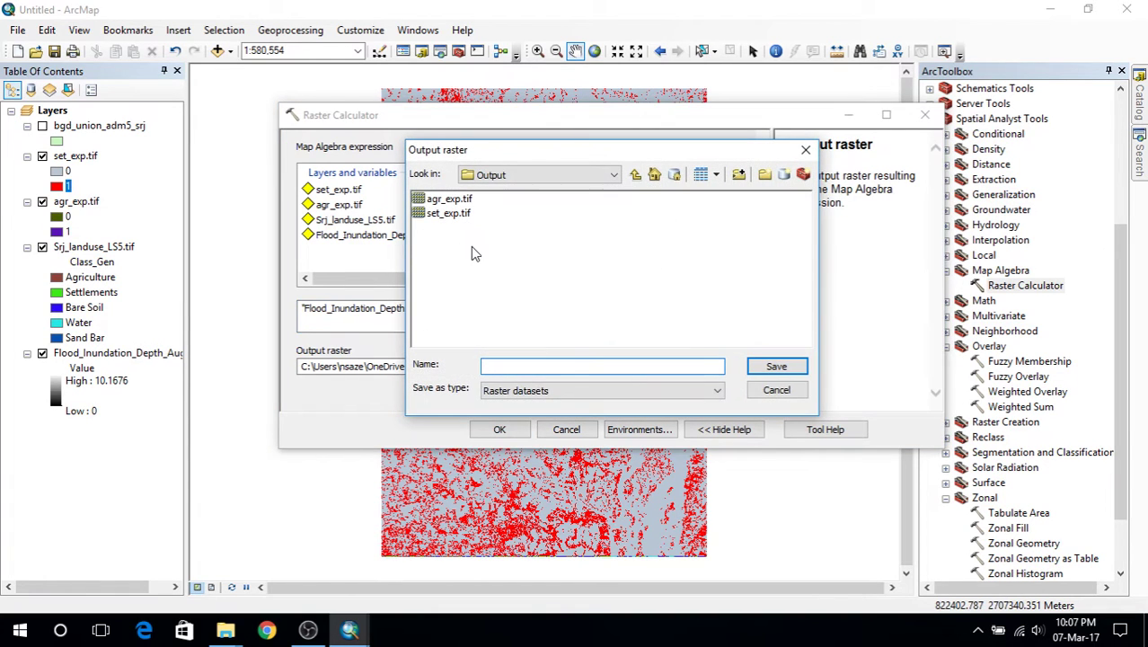
type("agr_fld_dmg.tif")
left_click(776, 365)
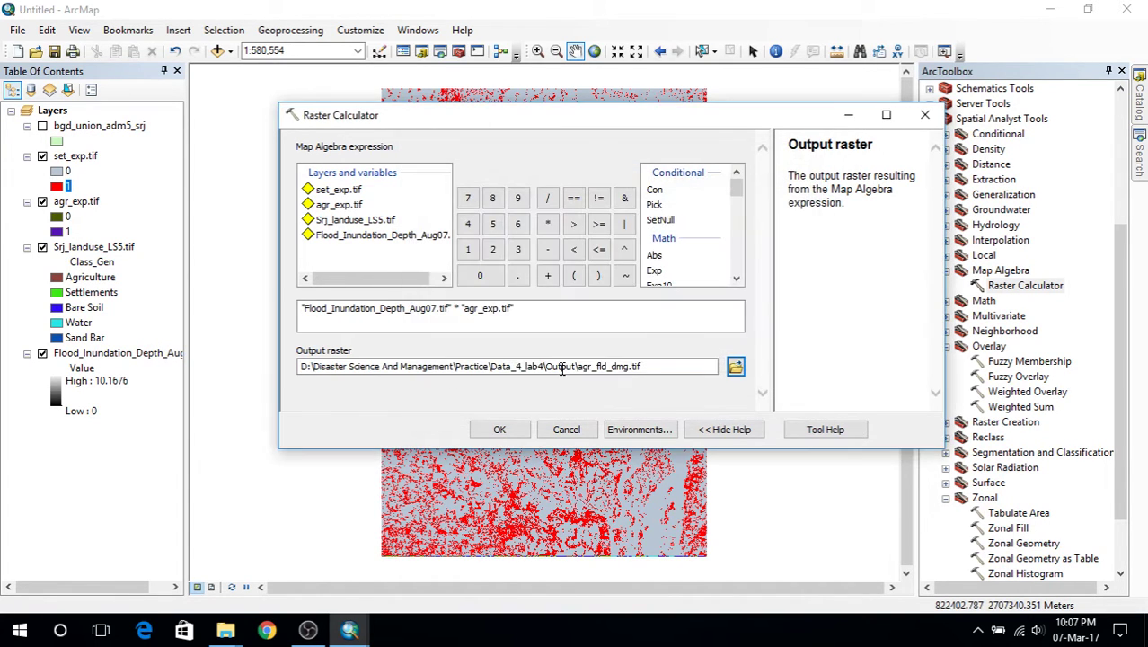
Set the cell size environment to Minimum of Inputs and run the calculation
left_click(639, 429)
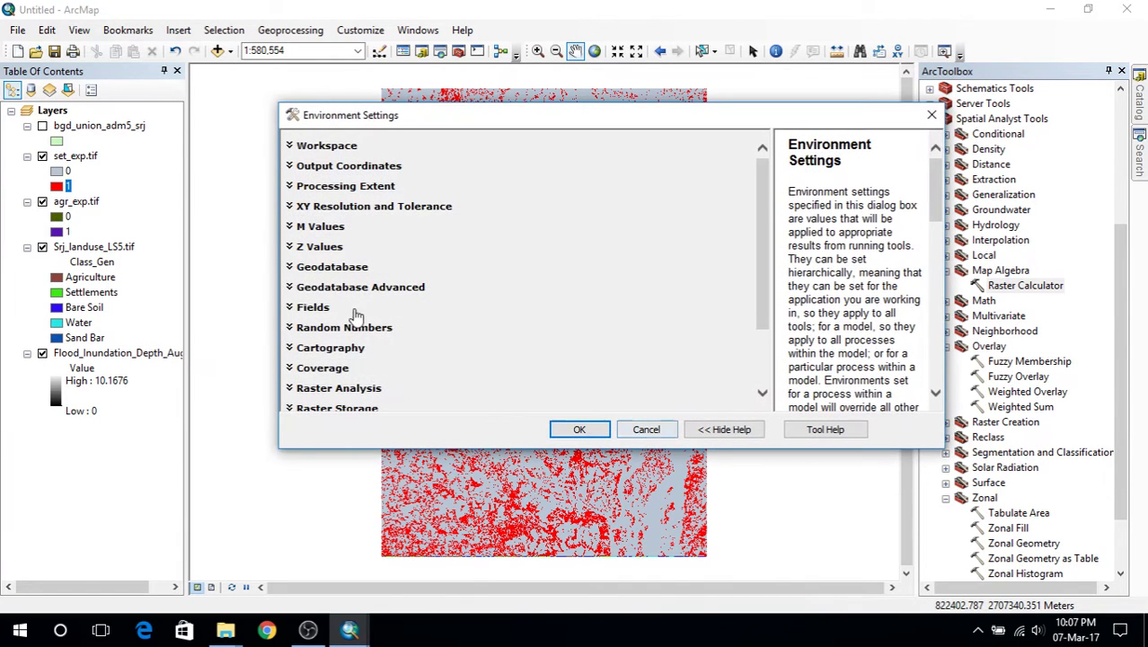
left_click(334, 392)
scroll(422, 374, "down", 2)
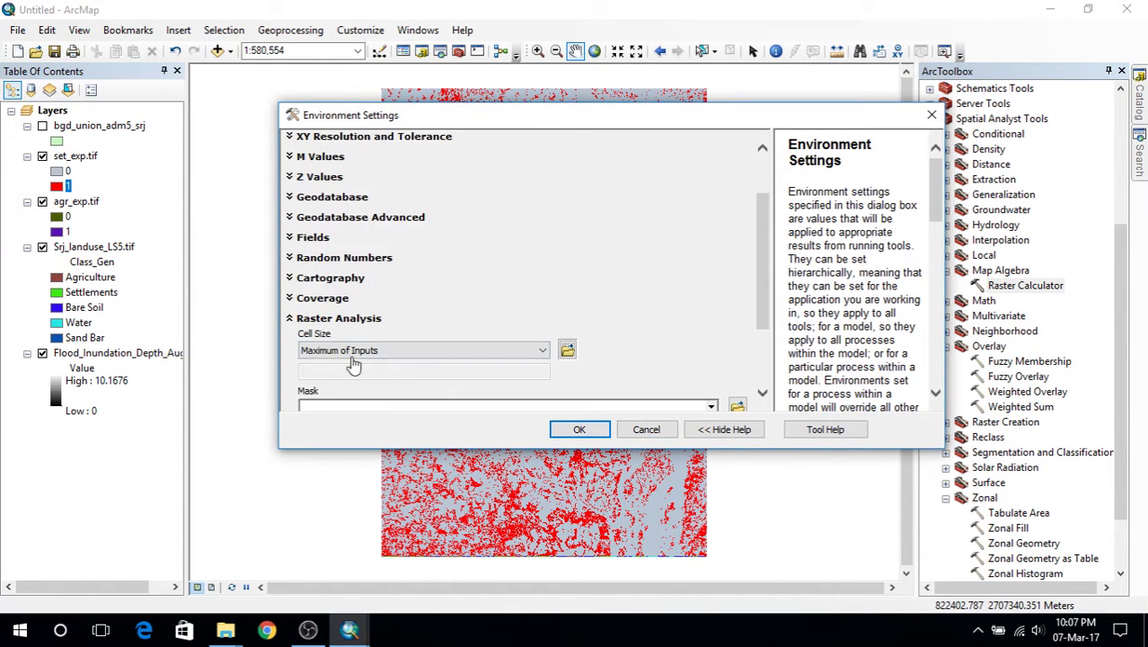
left_click(352, 359)
left_click(334, 376)
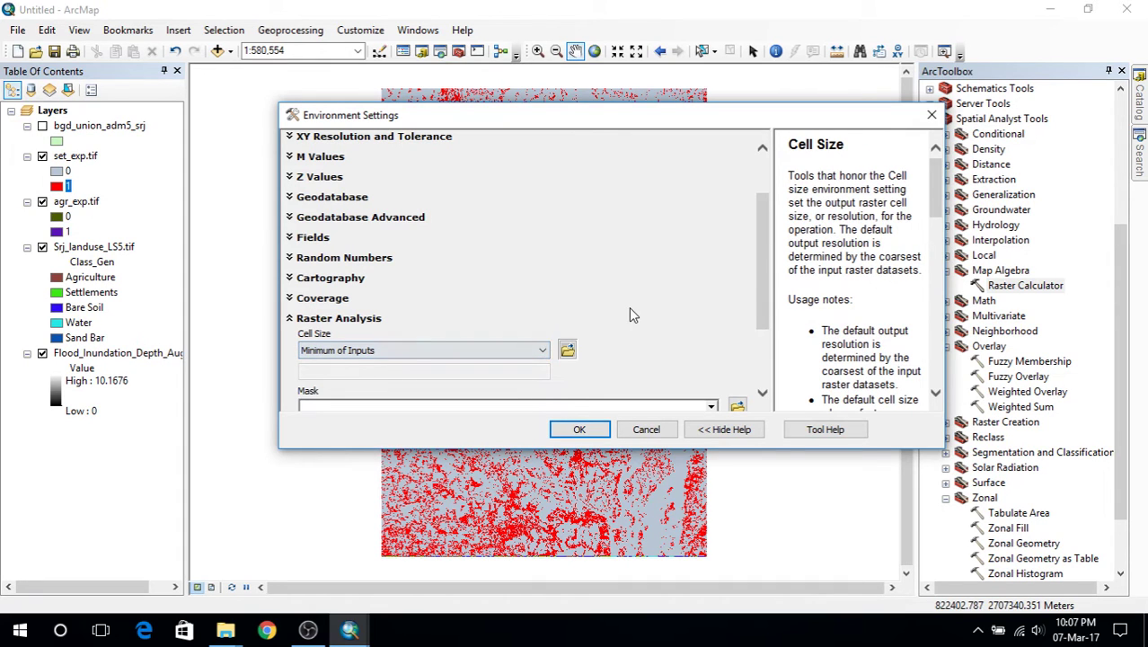
left_click(580, 430)
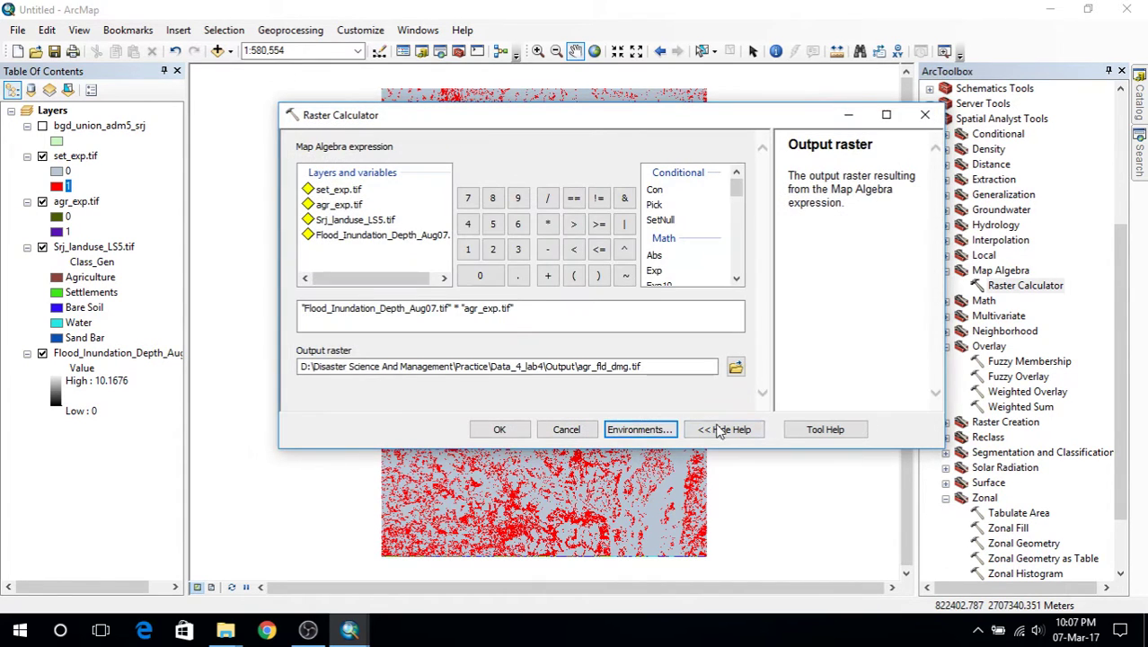
left_click(500, 431)
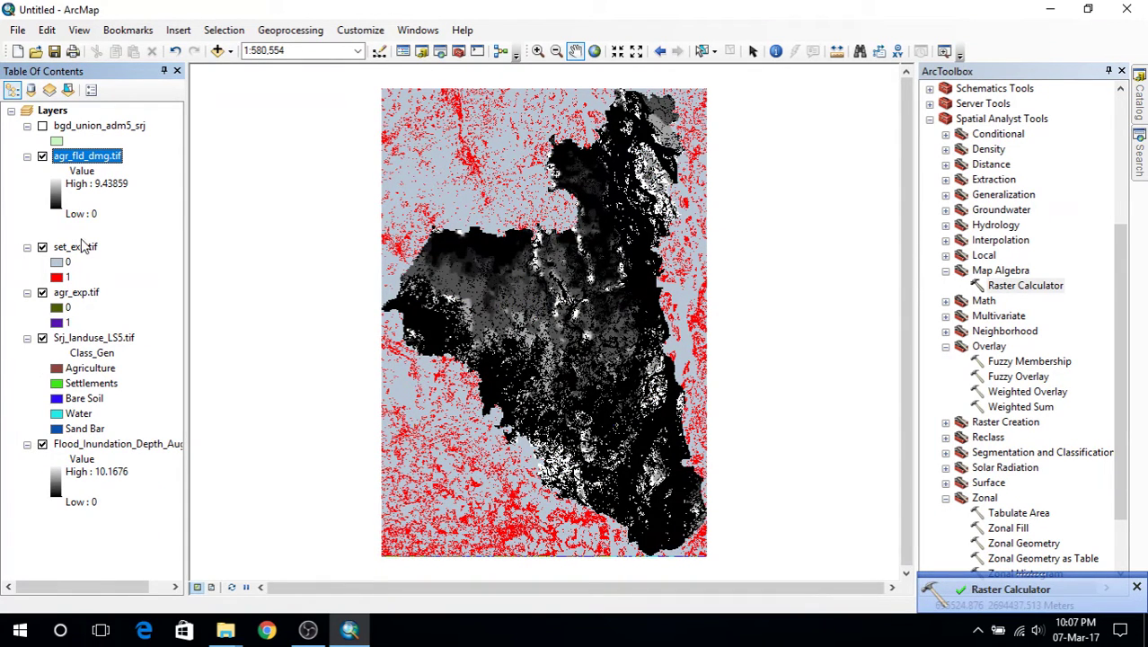
Enter "Flood_Inundation_Depth_Aug07.tif" * "set_exp.tif" and name the output set_fld_dmg.tif
double_click(1024, 286)
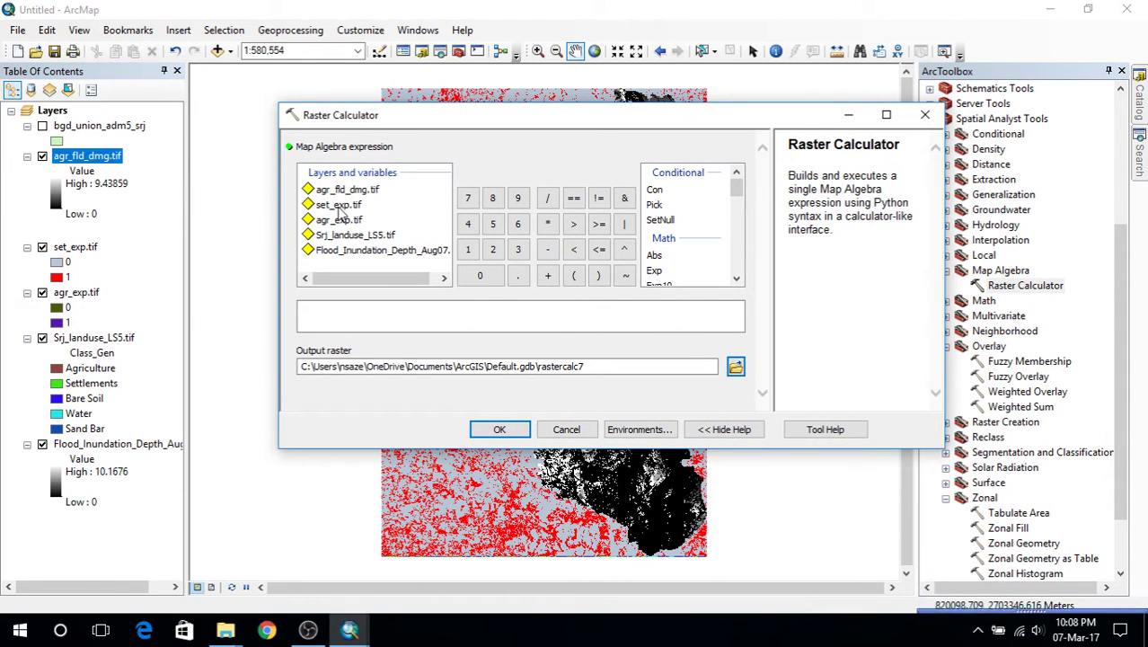
double_click(338, 251)
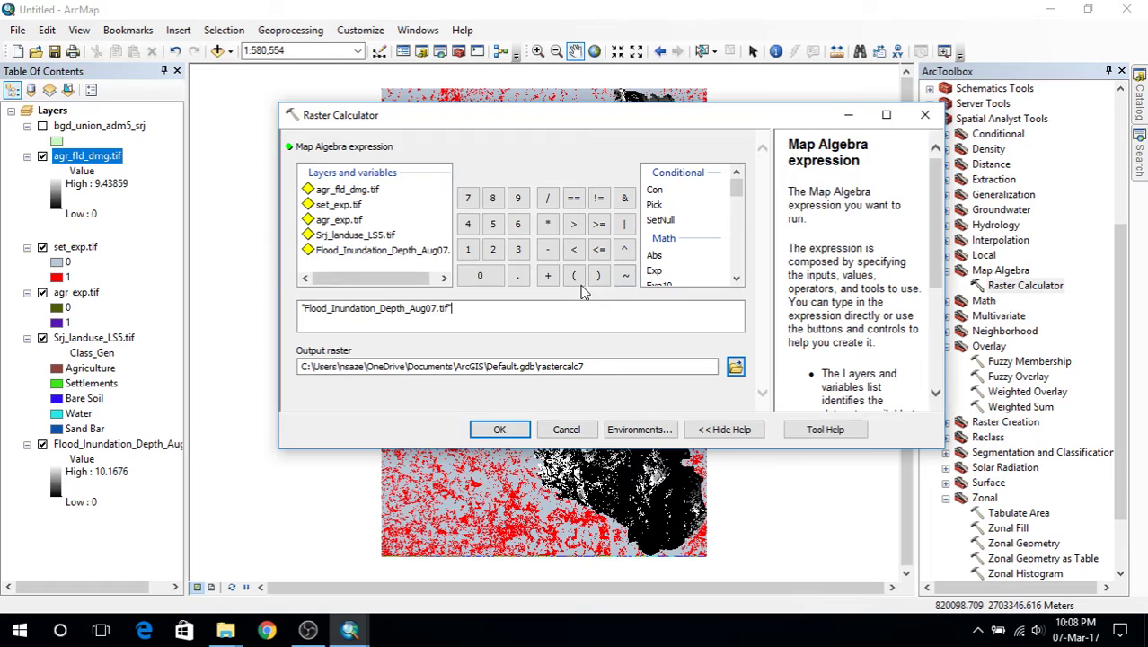
left_click(548, 224)
double_click(340, 208)
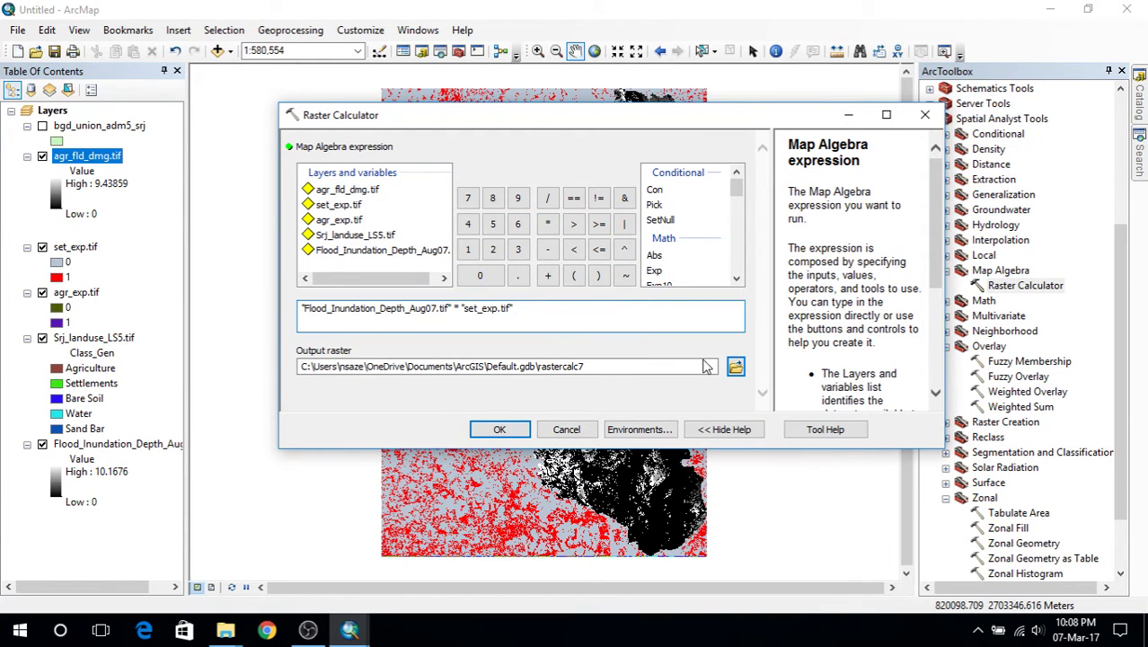
left_click(736, 365)
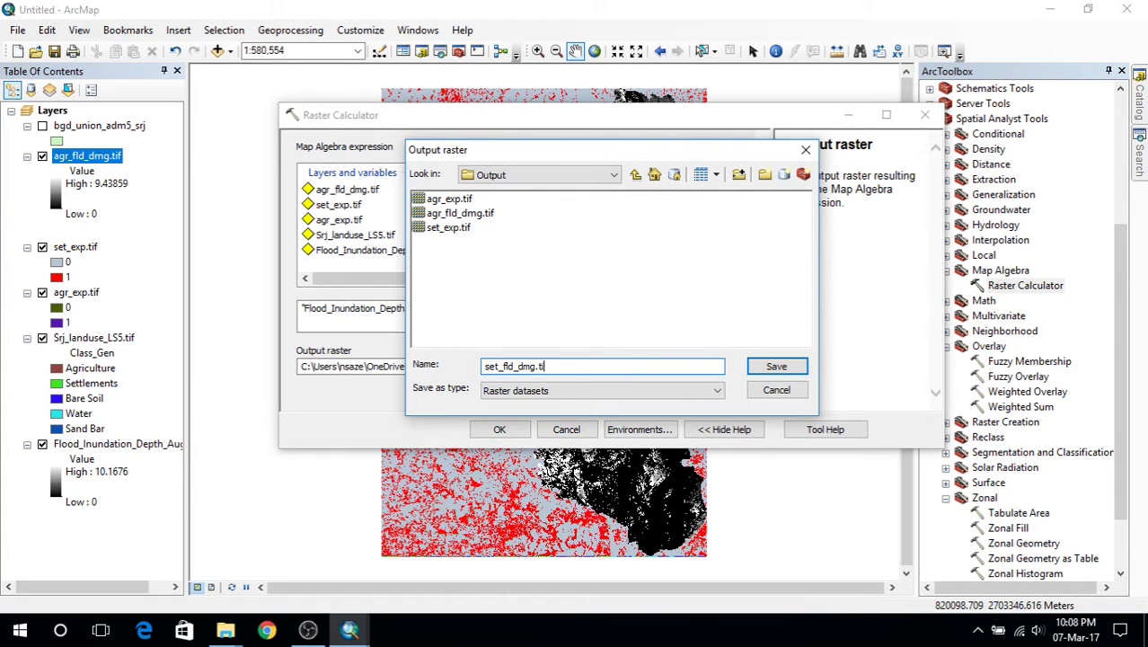
left_click(774, 367)
Set the cell size environment to Minimum of Inputs and run the calculation
left_click(645, 429)
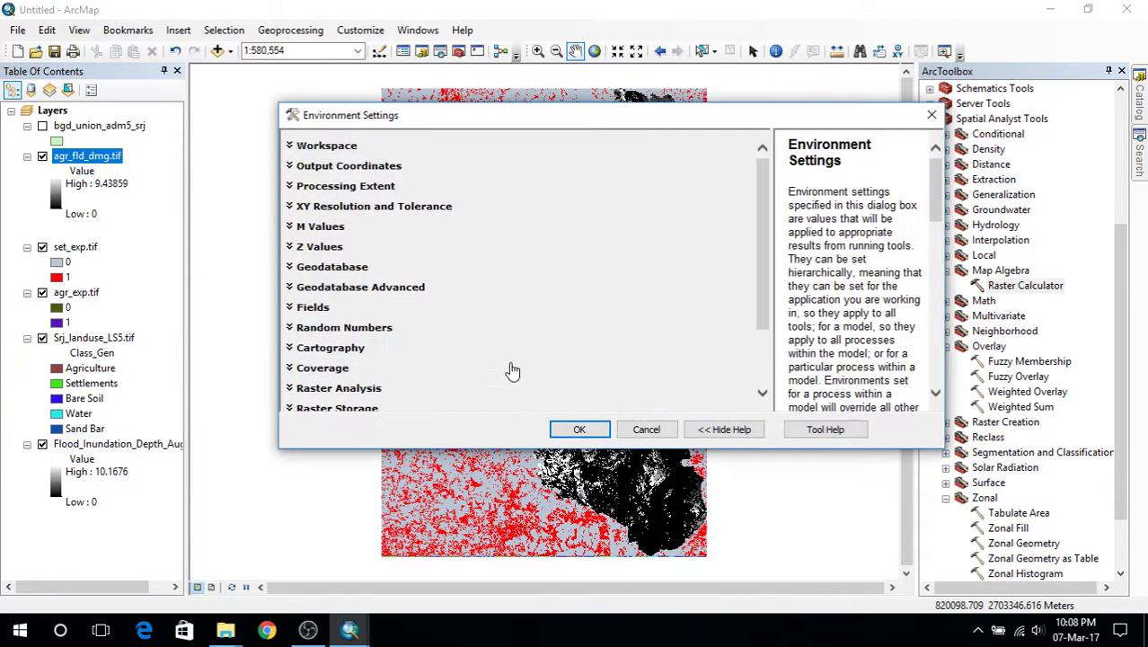
left_click(333, 395)
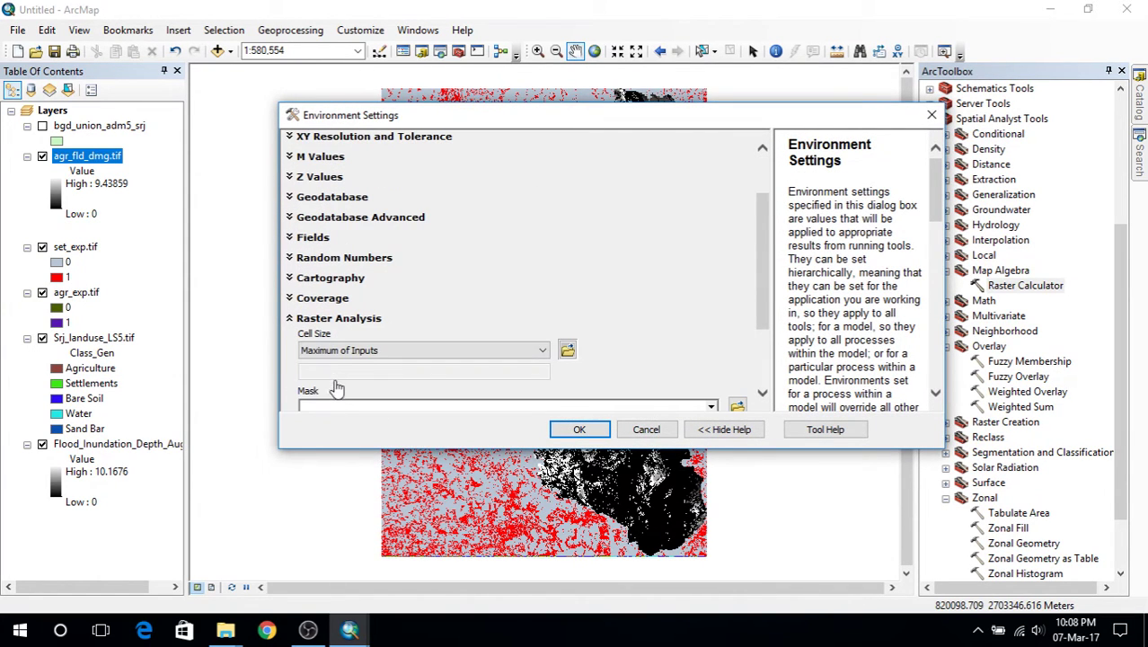
left_click(350, 350)
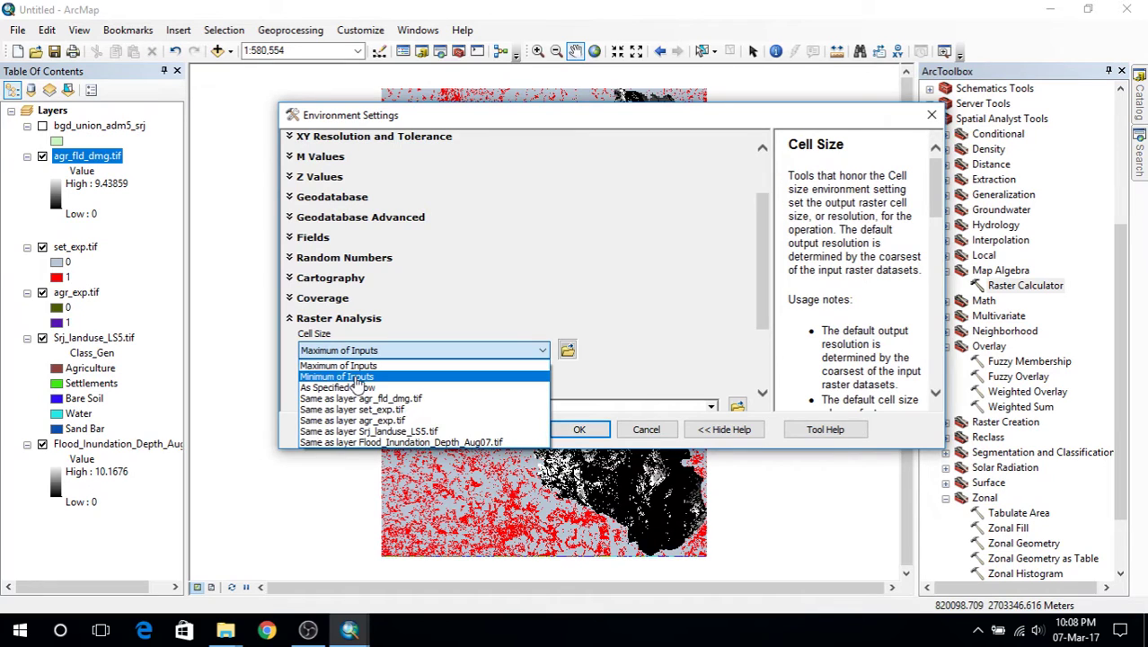
left_click(352, 377)
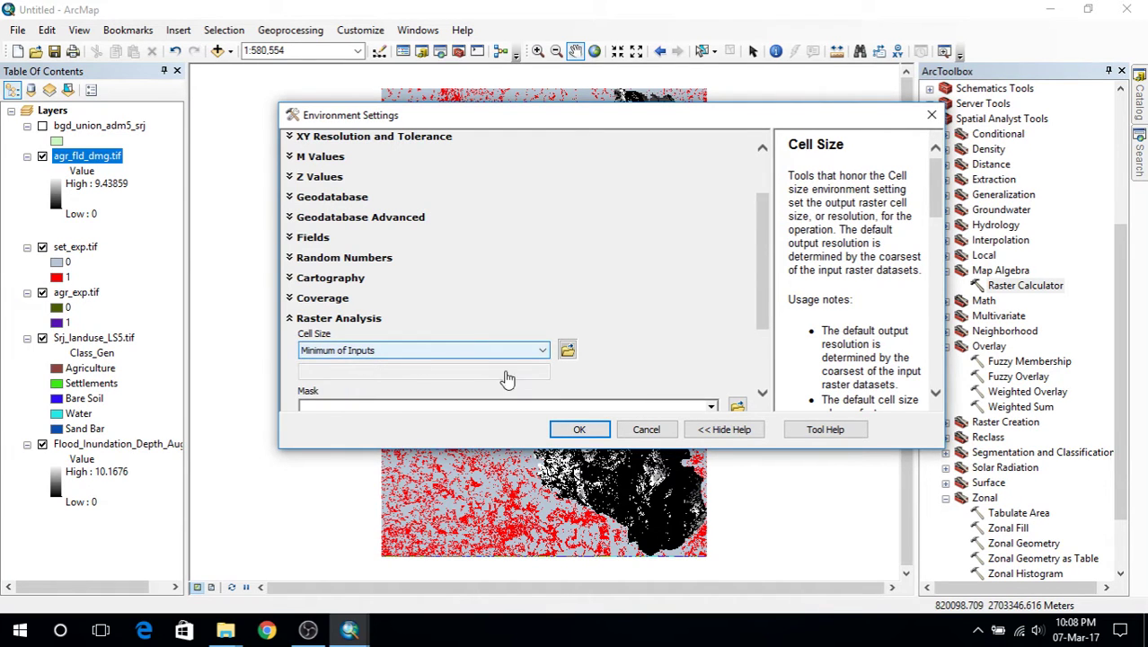
left_click(580, 429)
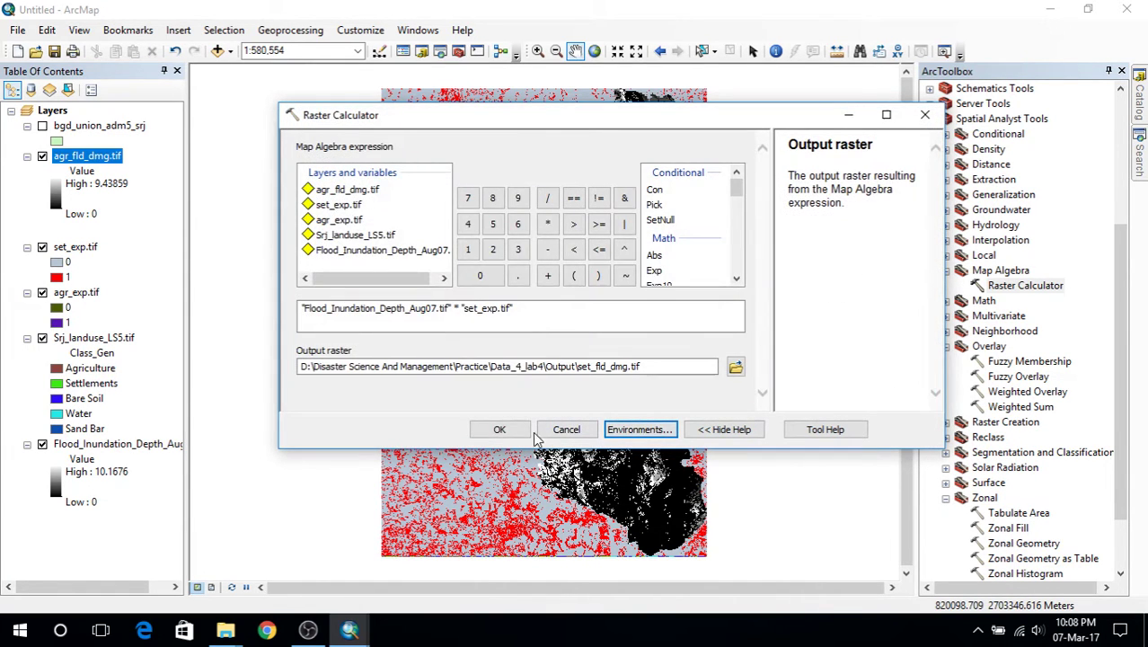
left_click(500, 430)
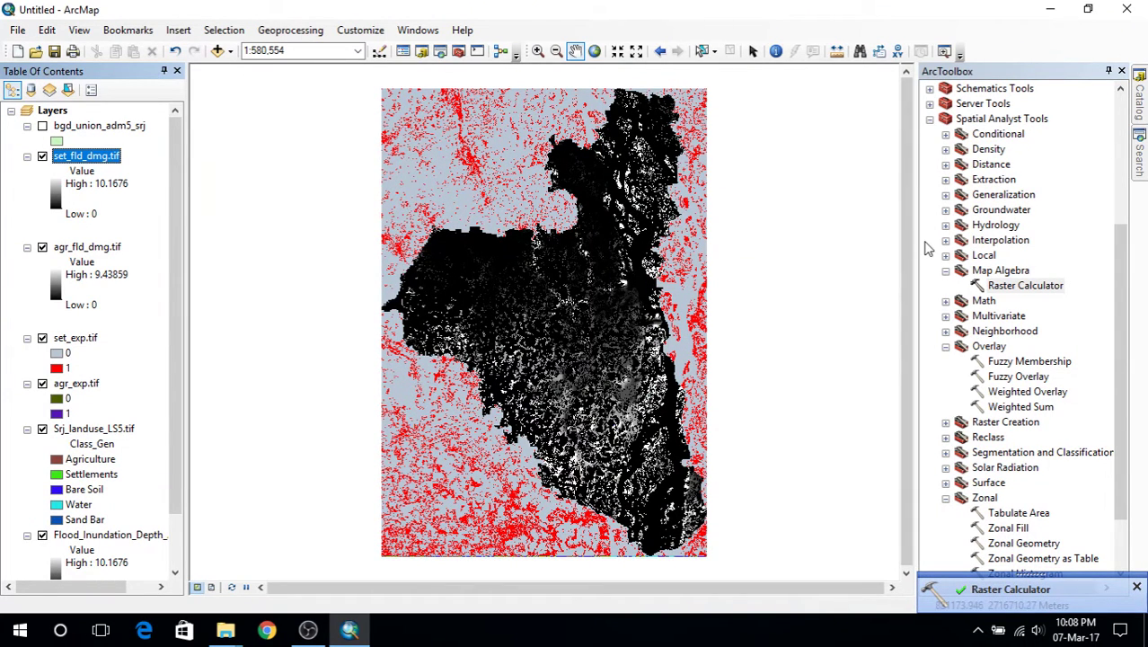
Choose agr_fld_dmg.tif as the Fuzzy Membership input raster
double_click(1018, 361)
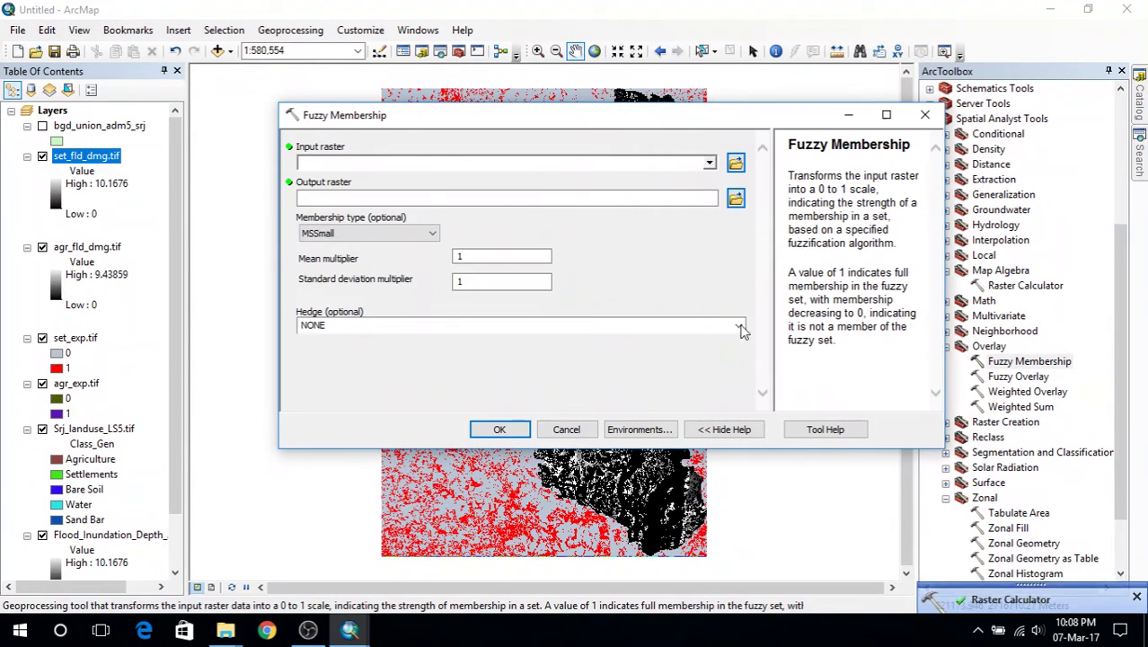
left_click(708, 162)
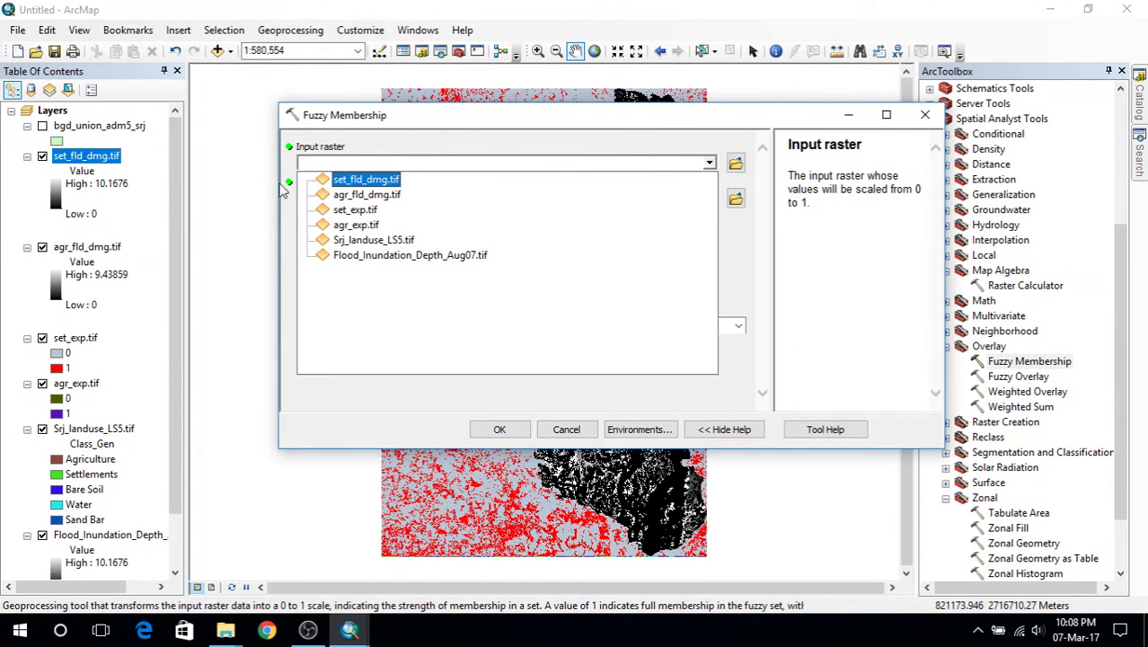
left_click(377, 196)
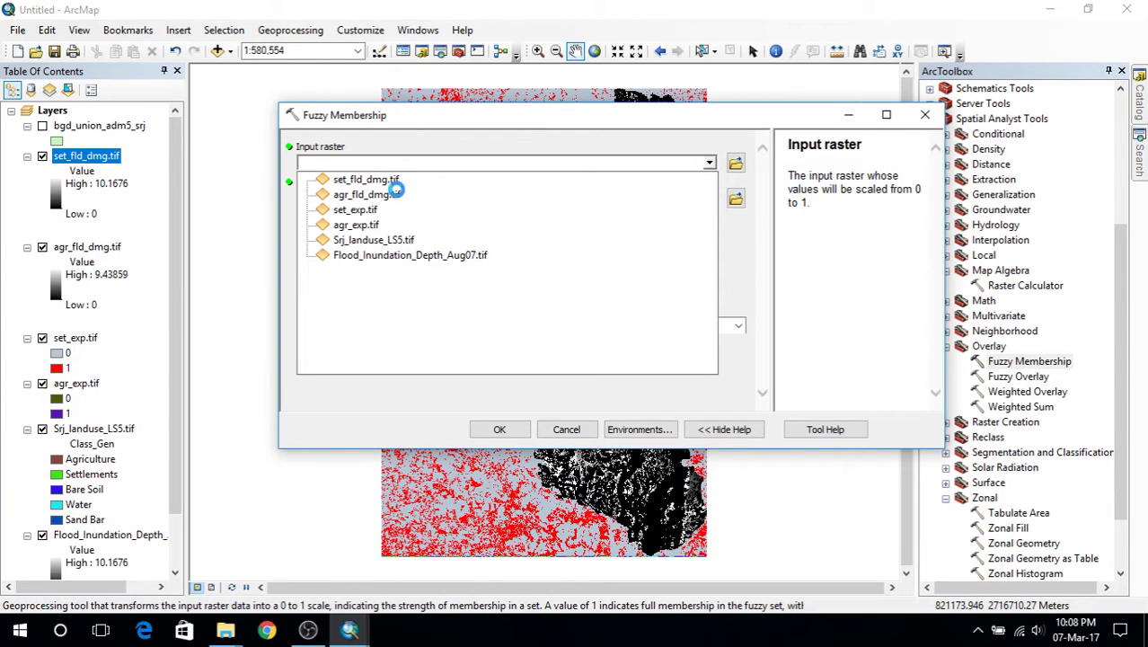
left_click(736, 197)
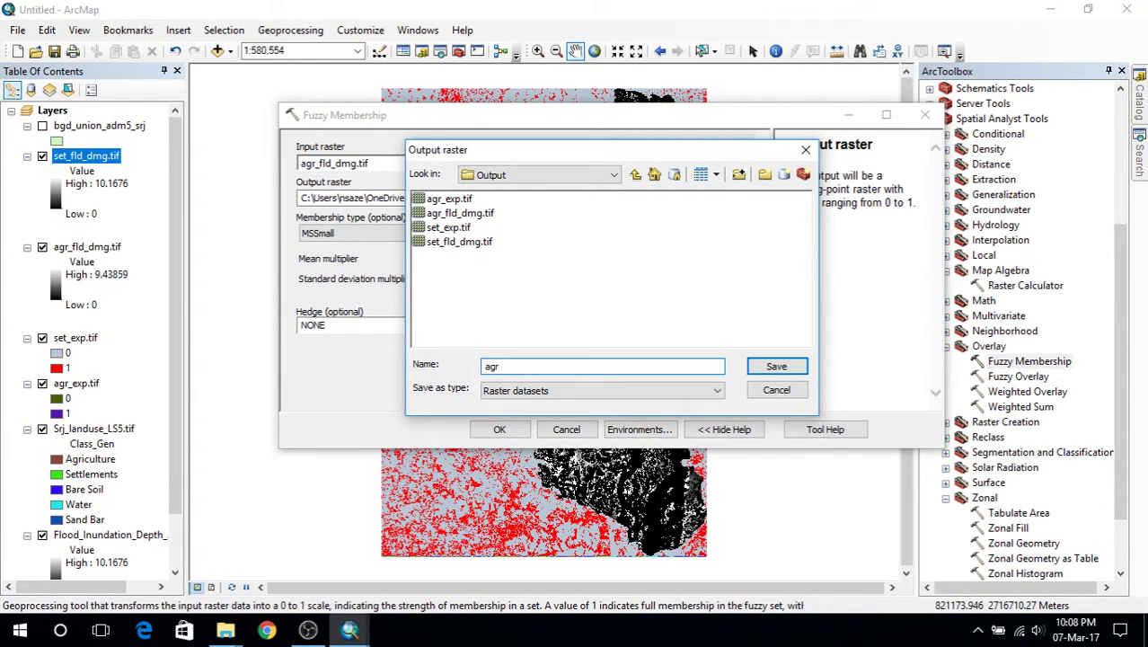
type("agr")
left_click(776, 390)
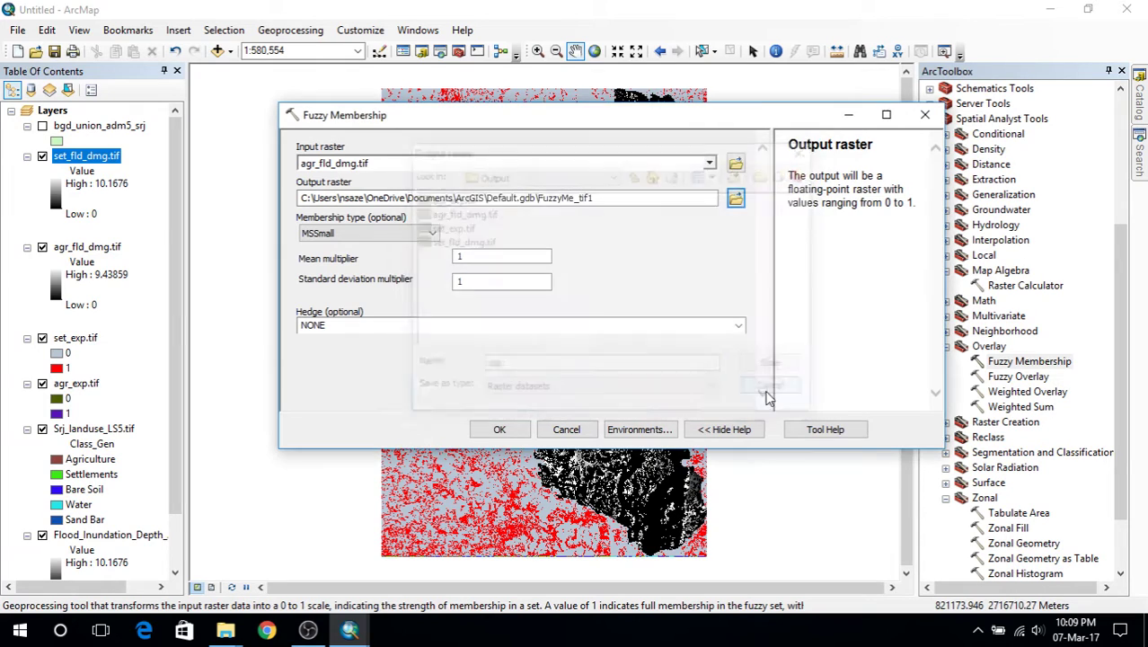
Use Linear membership with maximum 1, save as agr_dmg_1m in Output, and run
left_click(380, 233)
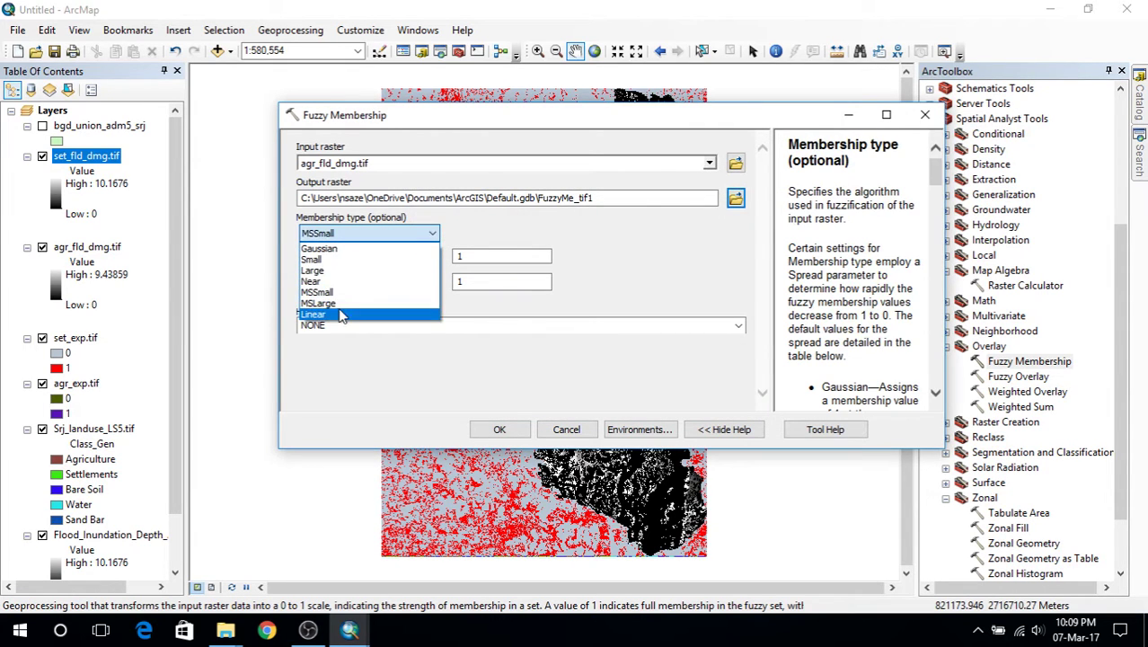
left_click(339, 319)
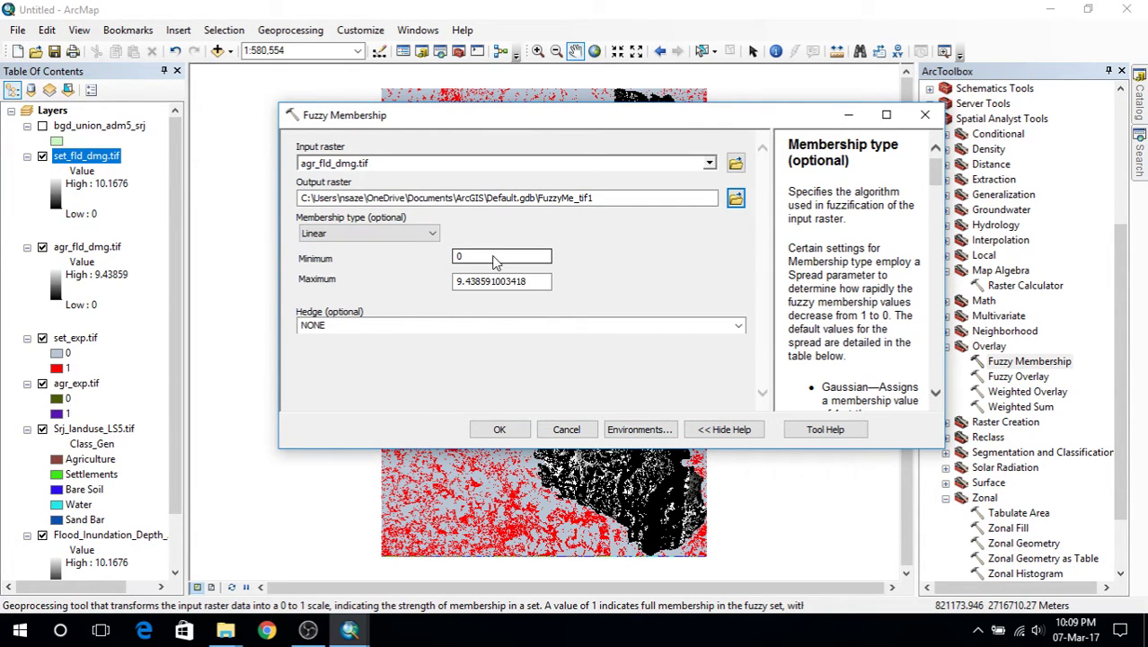
left_click(525, 283)
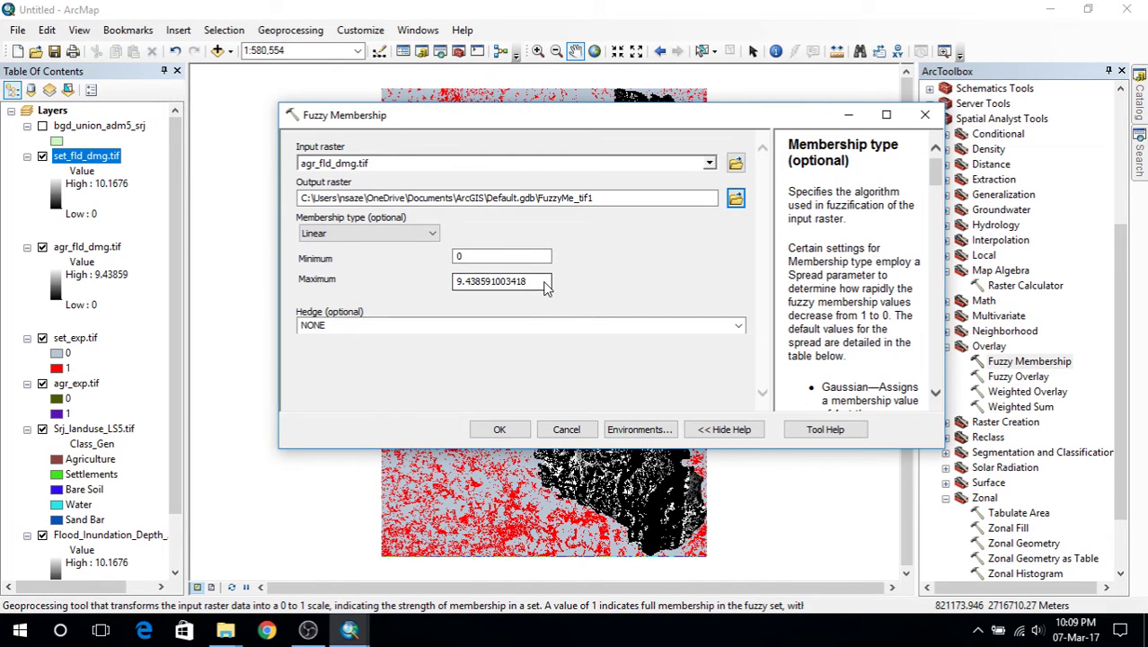
left_click_drag(526, 282, 415, 286)
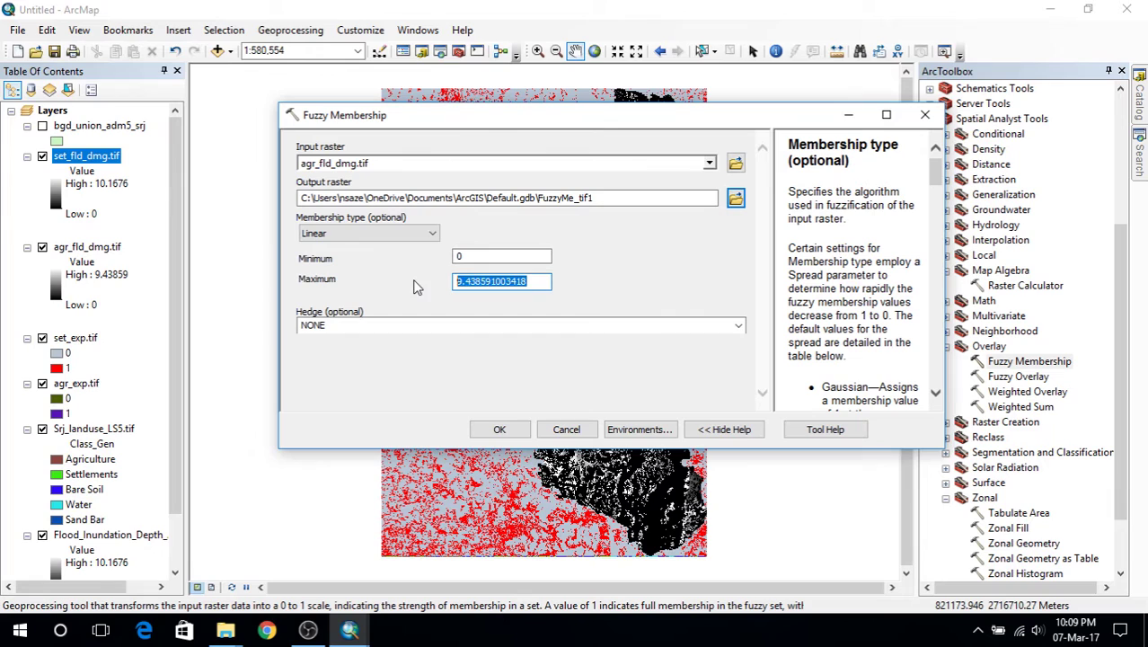
type("1")
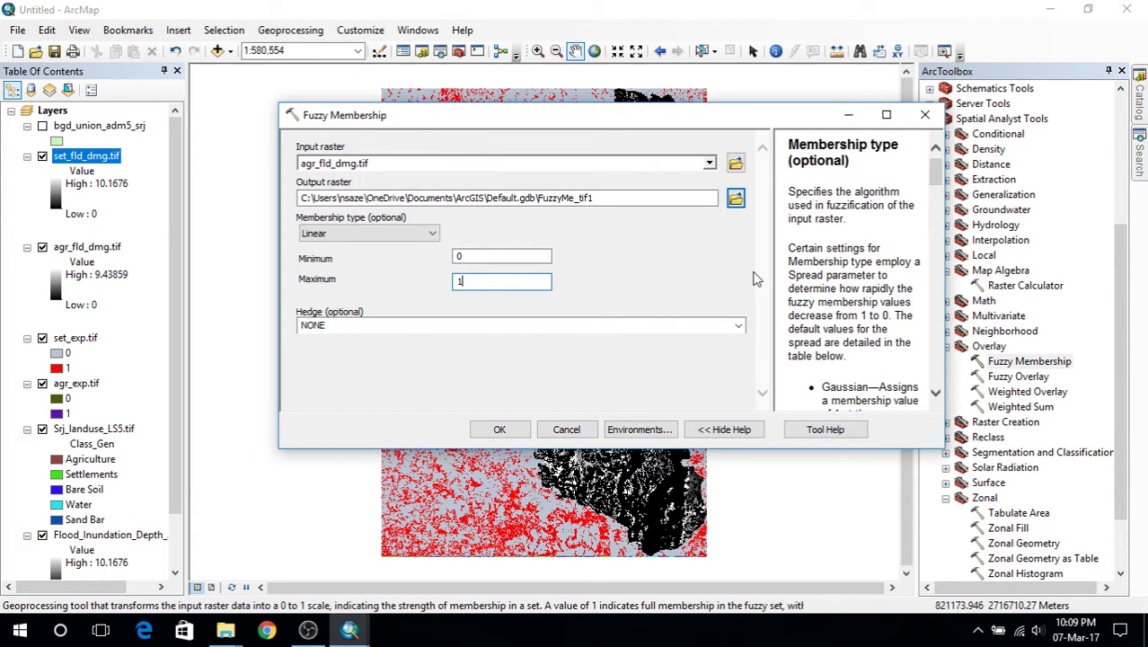
left_click(735, 198)
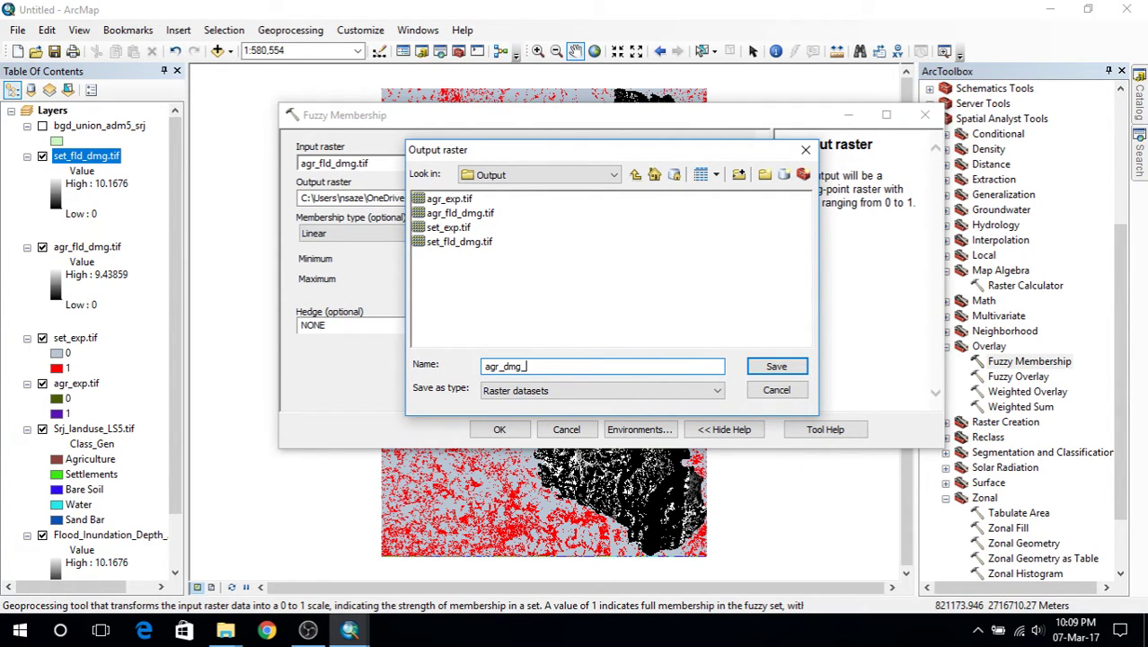
type("agr_dmg_1m")
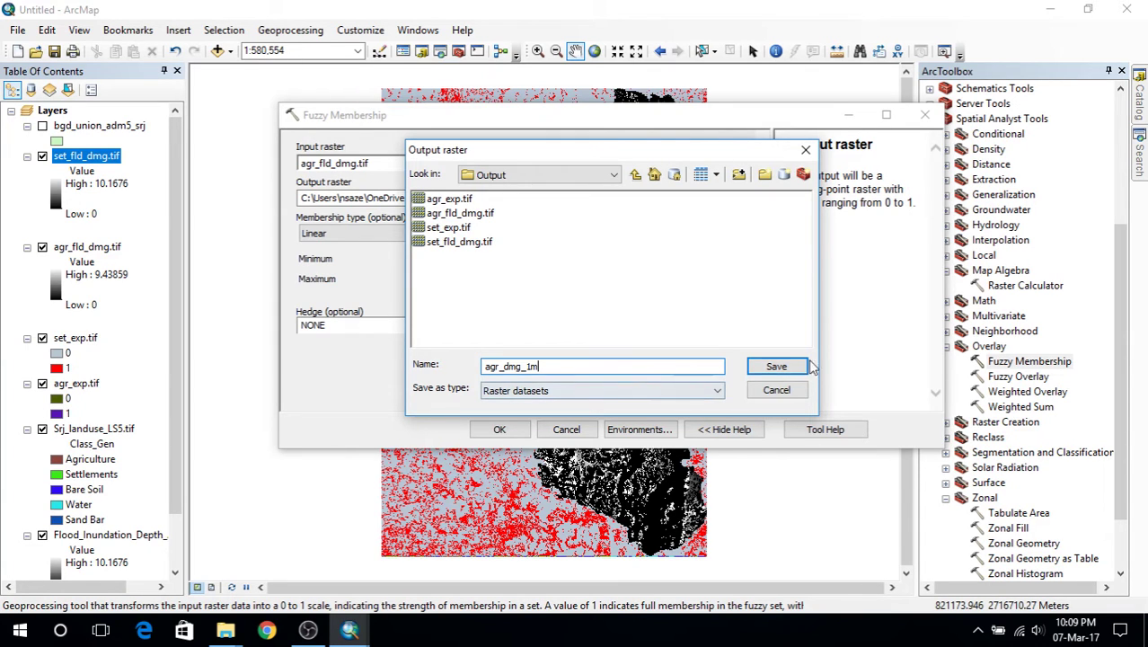
left_click(776, 366)
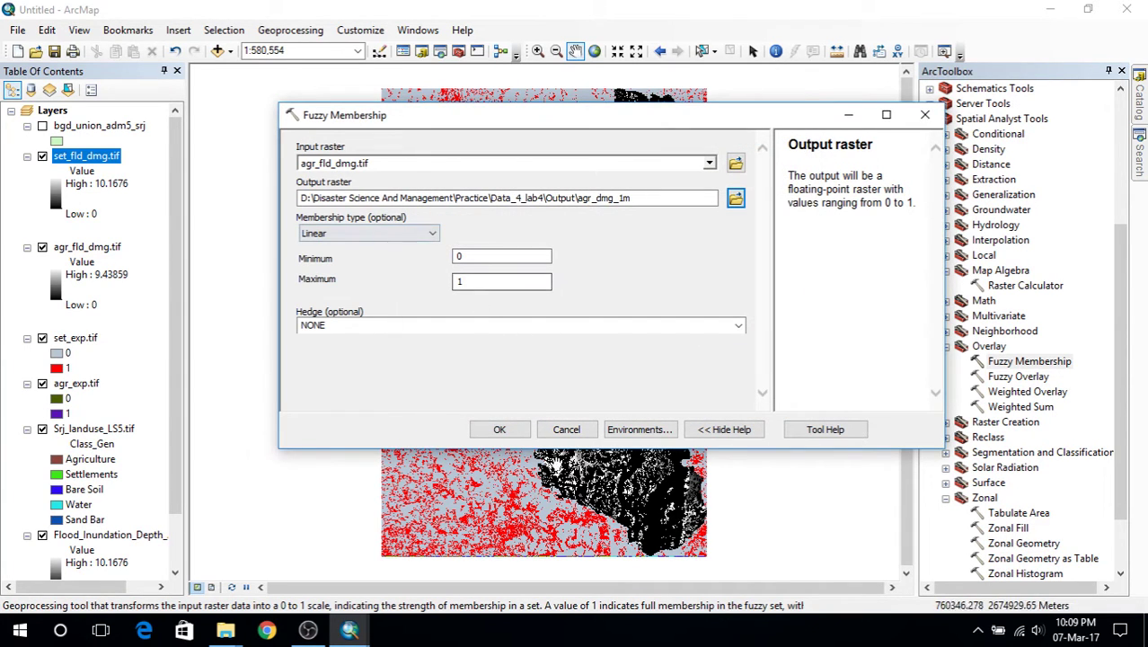
left_click(500, 429)
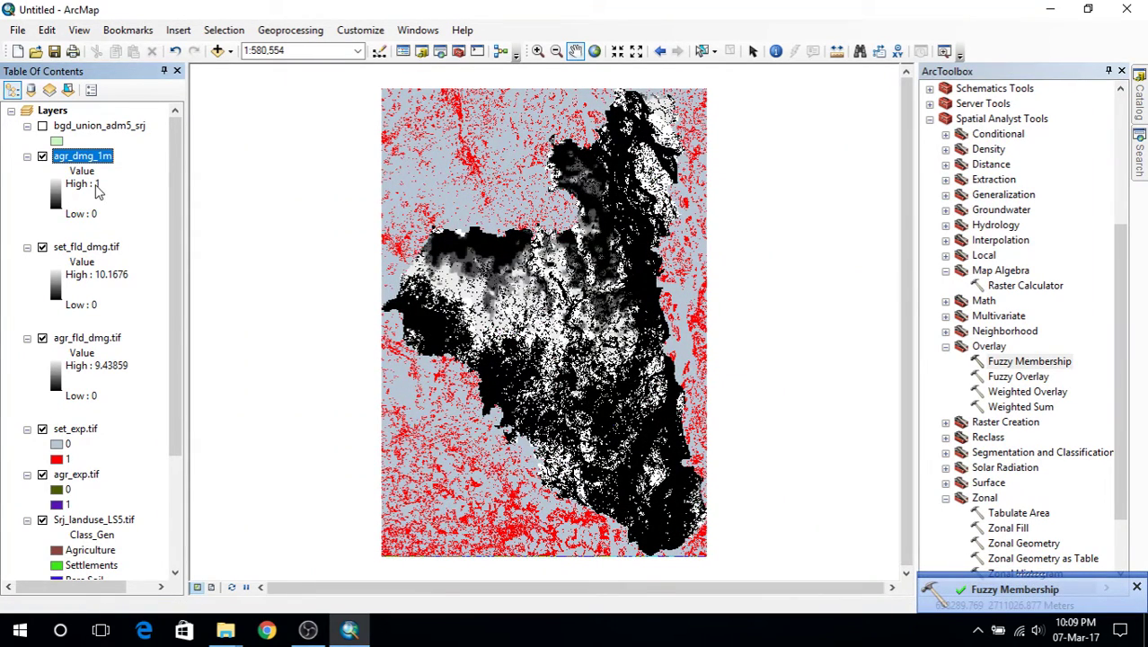
Choose set_fld_dmg.tif as the Fuzzy Membership input raster
left_click(1044, 362)
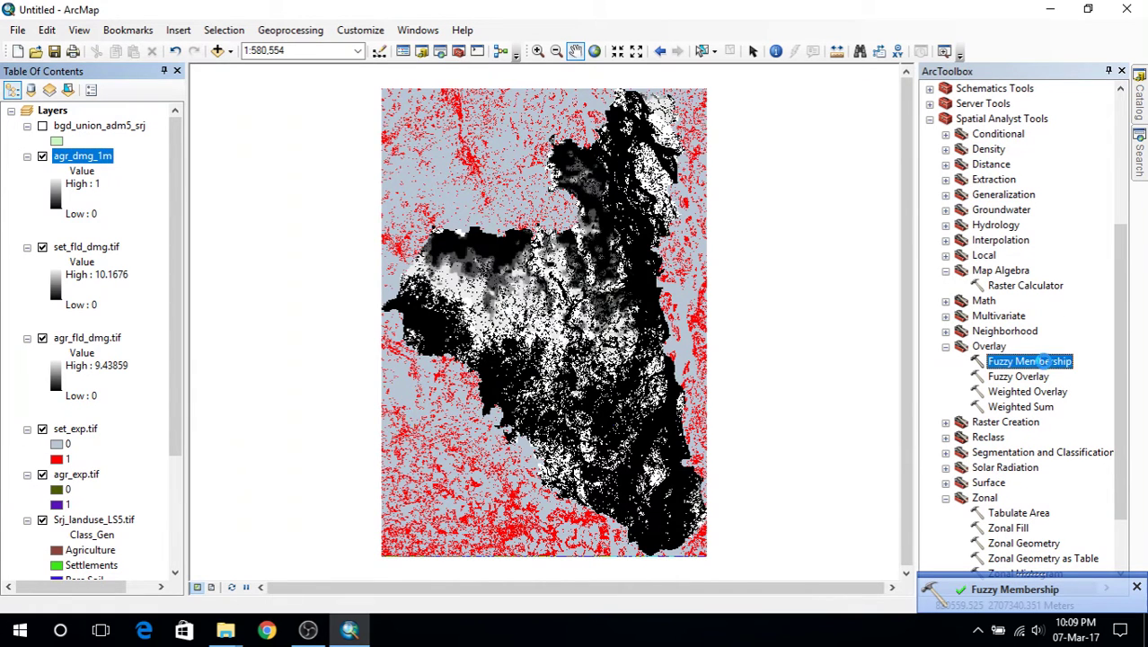
double_click(1044, 362)
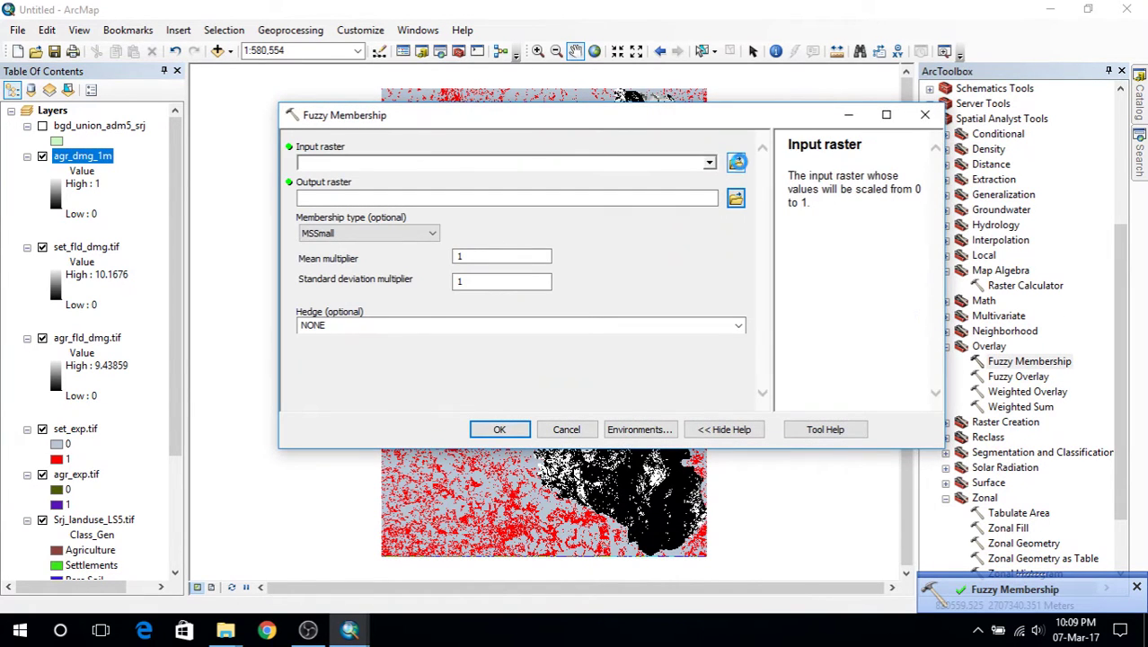
left_click(736, 162)
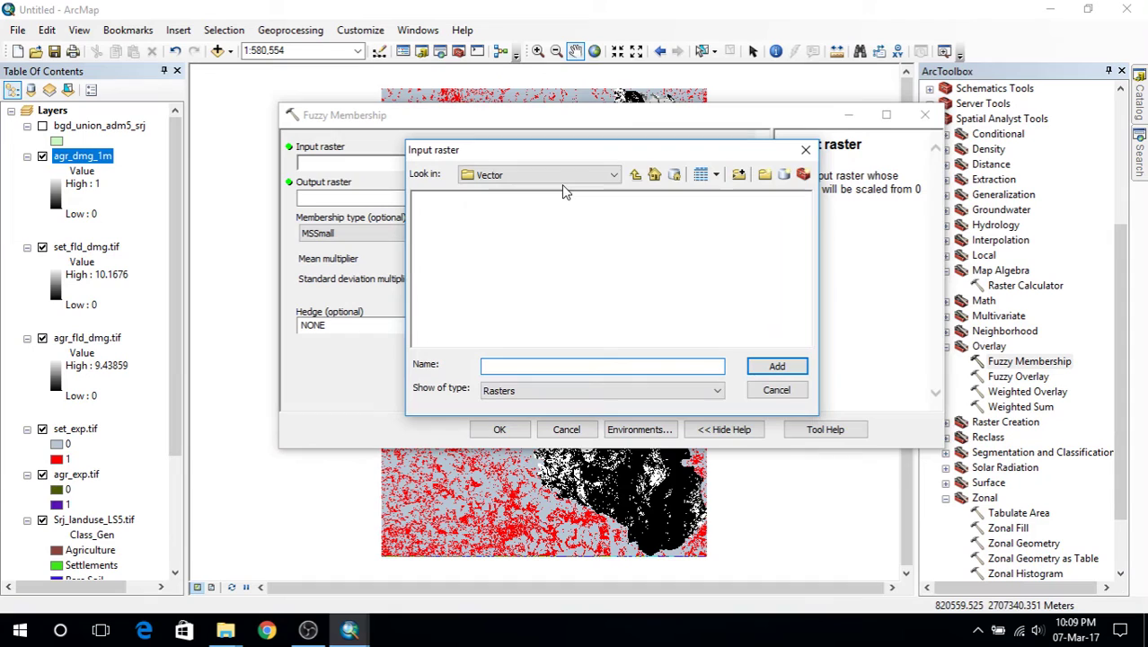
left_click(774, 366)
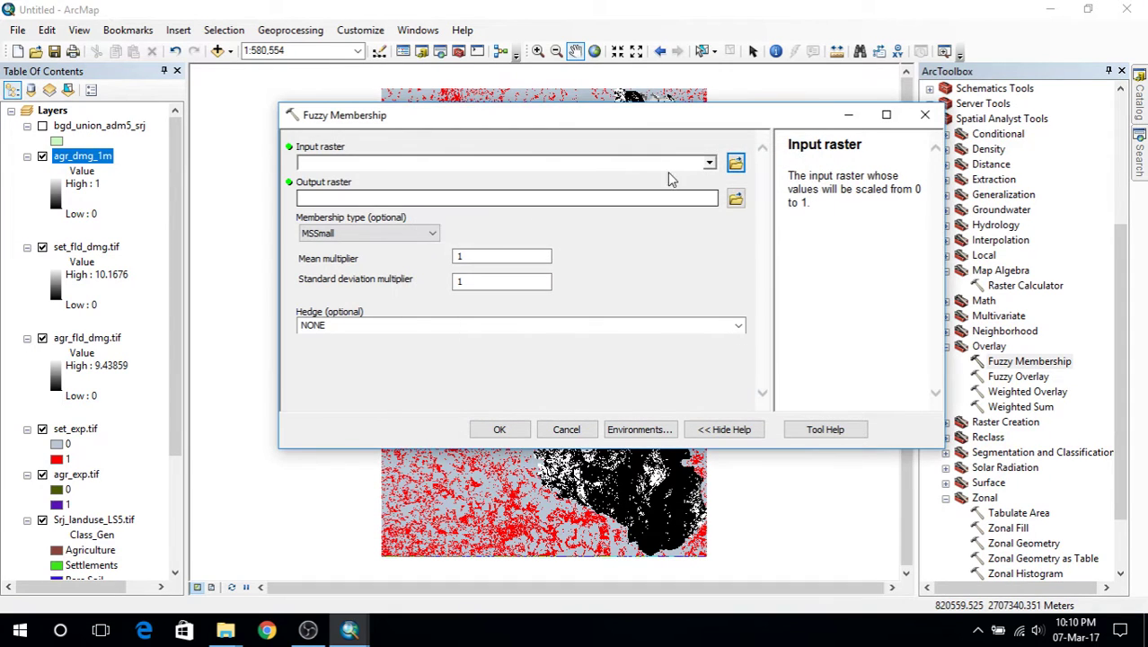
left_click(708, 163)
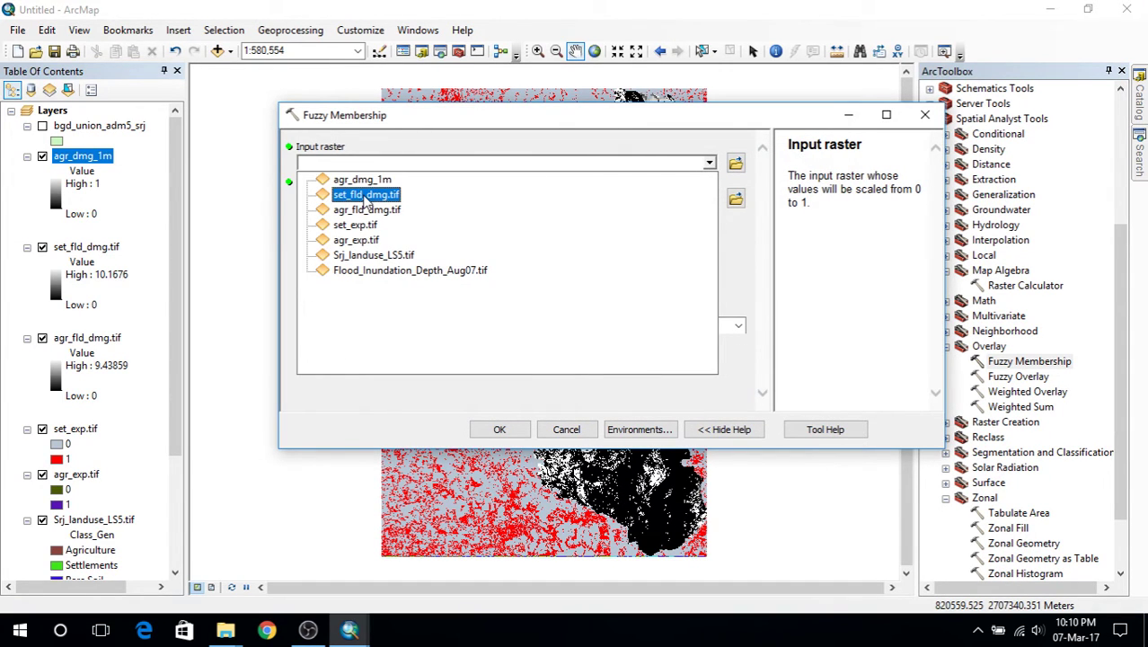
left_click(363, 195)
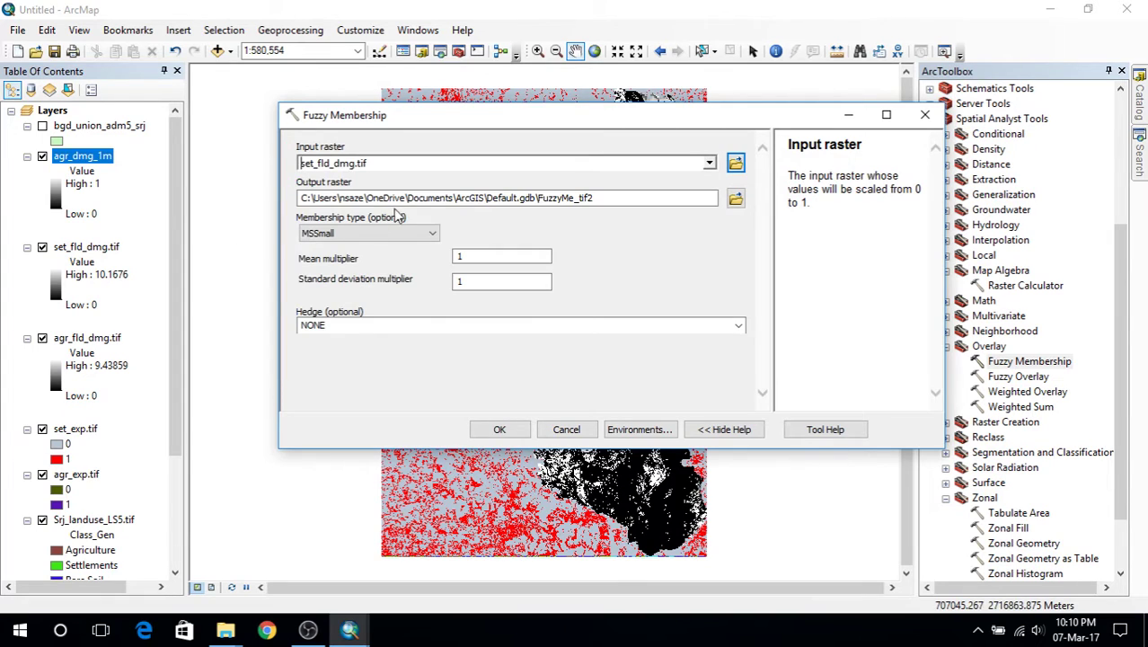
Use Linear membership with maximum 3, save as set_dmg_3m, and run
left_click(327, 234)
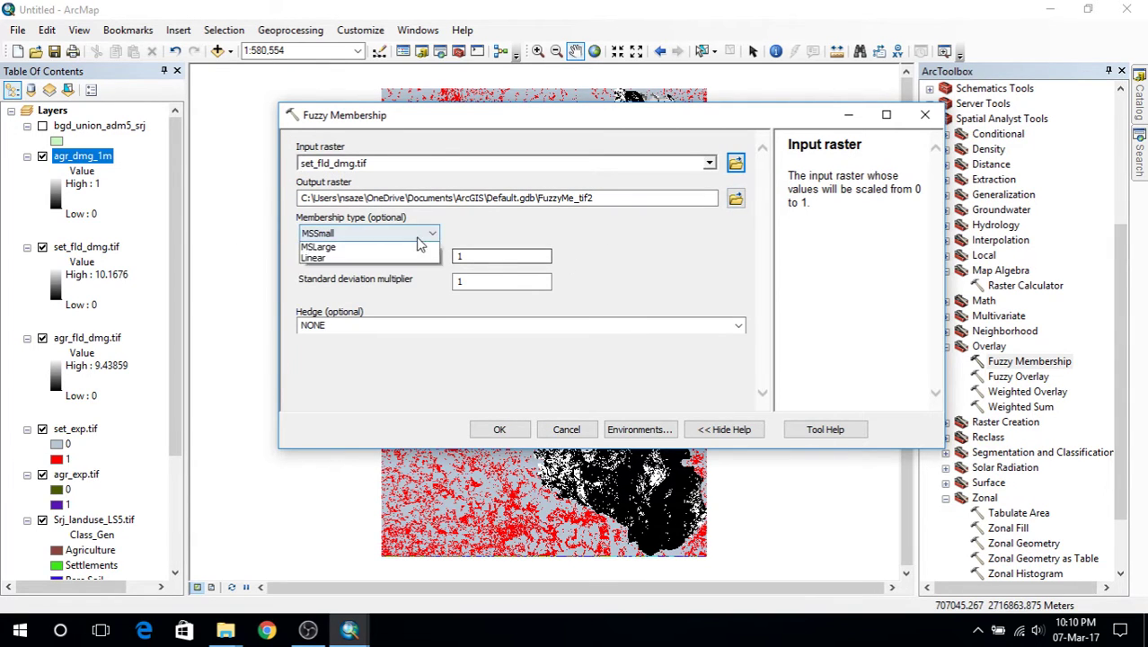
left_click(314, 313)
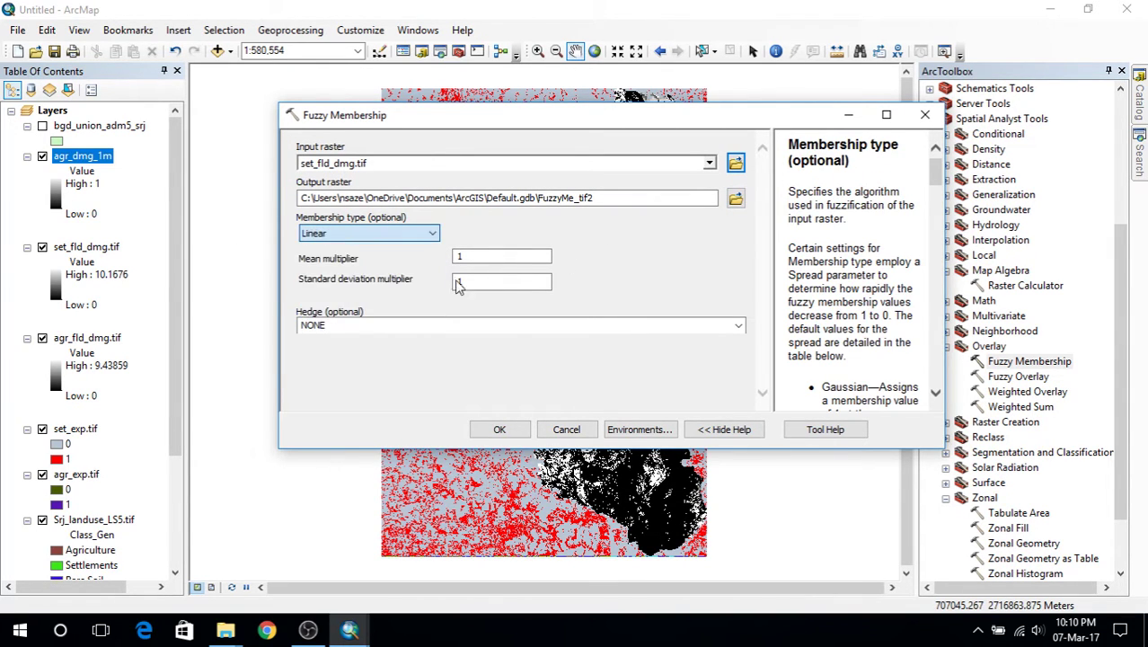
left_click_drag(536, 284, 419, 286)
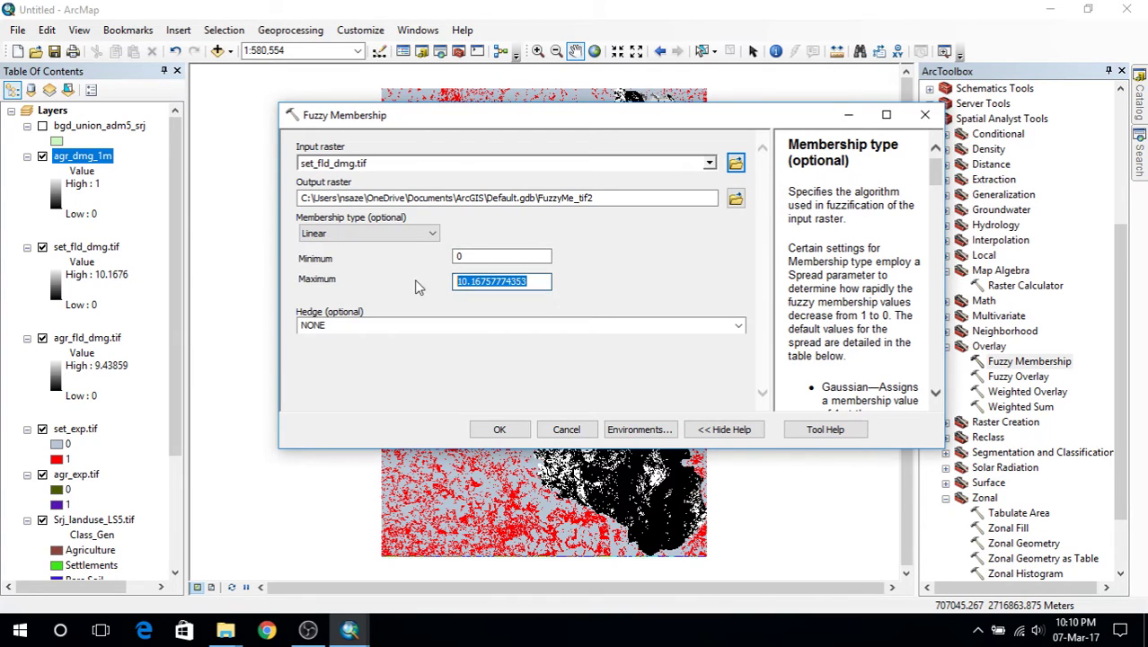
type("3")
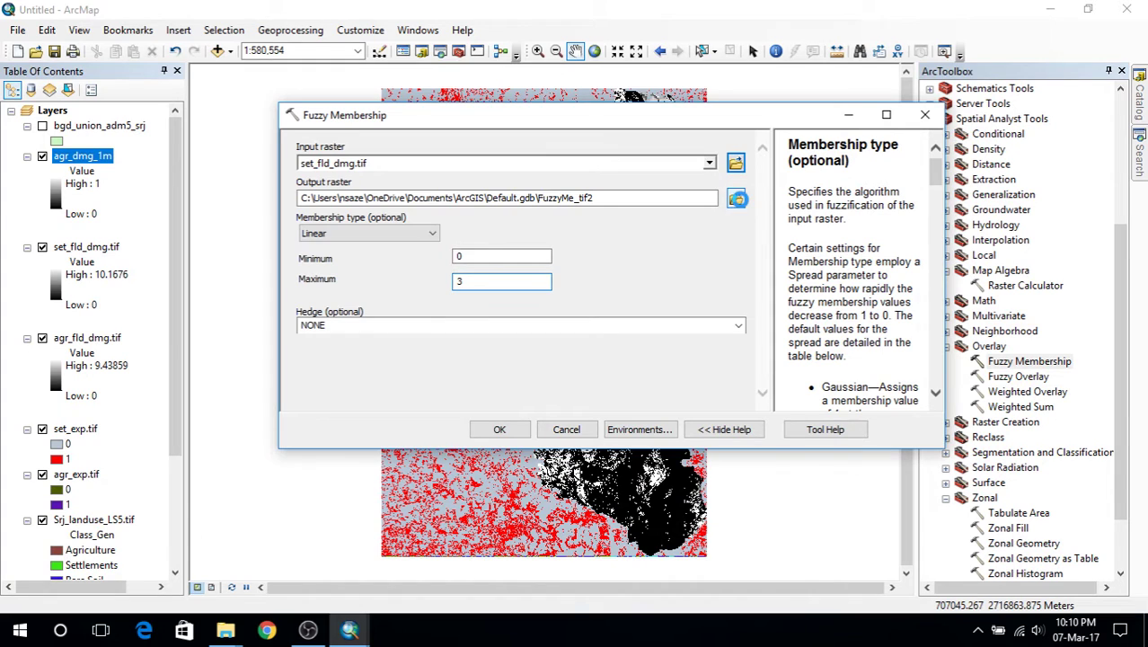
left_click(736, 198)
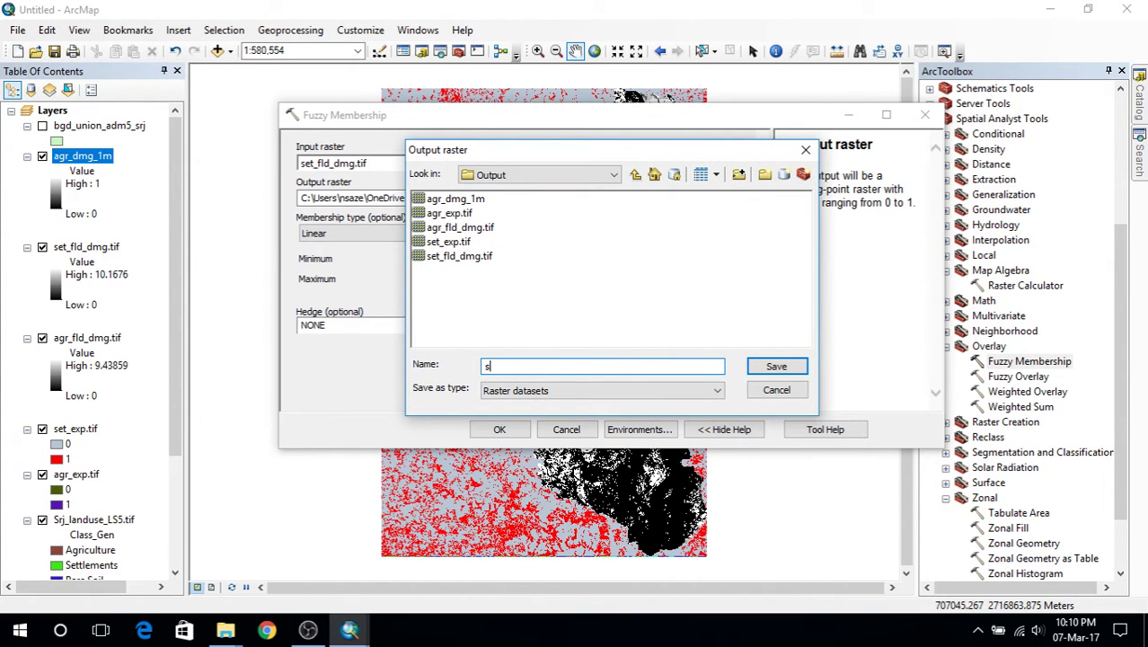
type("set_dmg_3m")
left_click(776, 366)
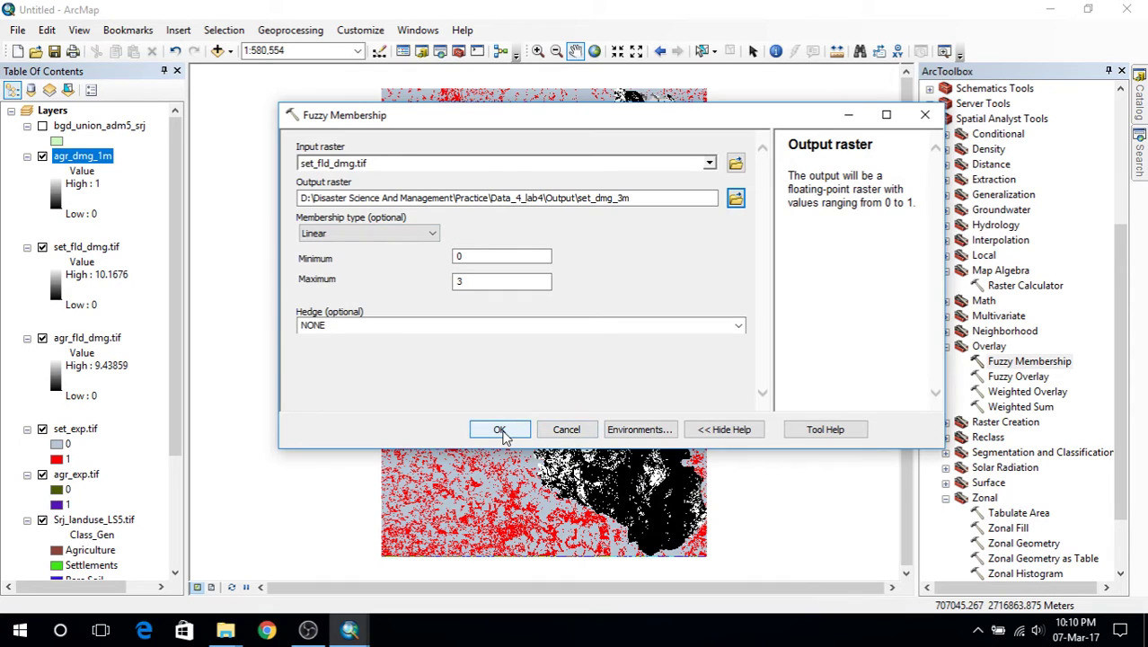
left_click(501, 429)
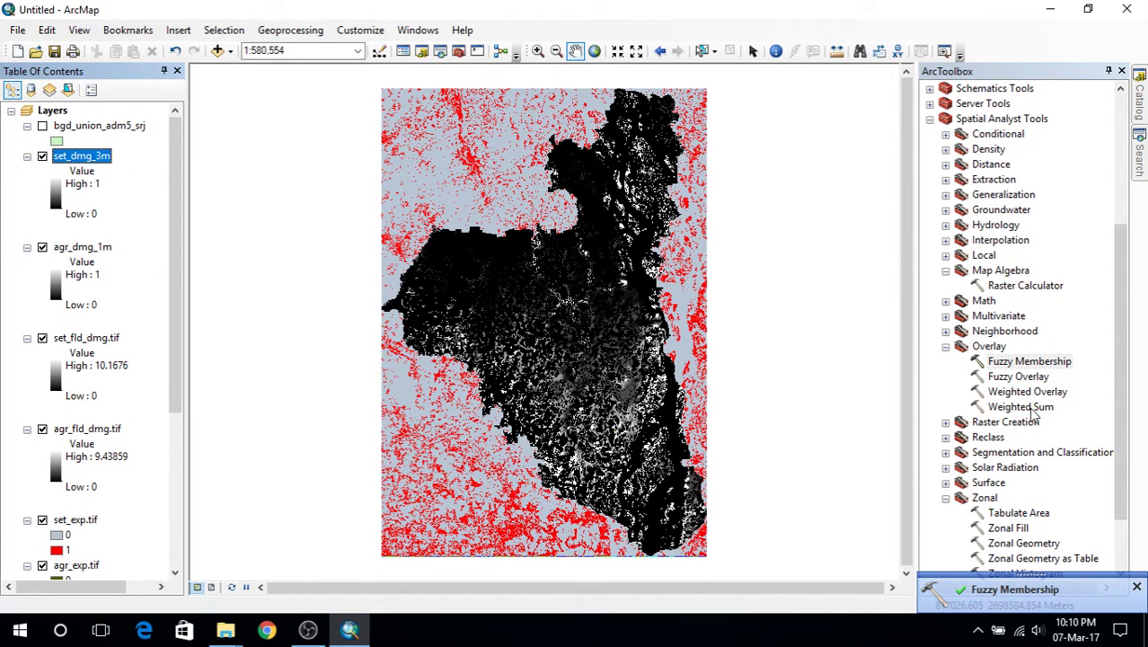
Add set_dmg_3m and agr_dmg_1m as Weighted Sum input rasters
double_click(1024, 408)
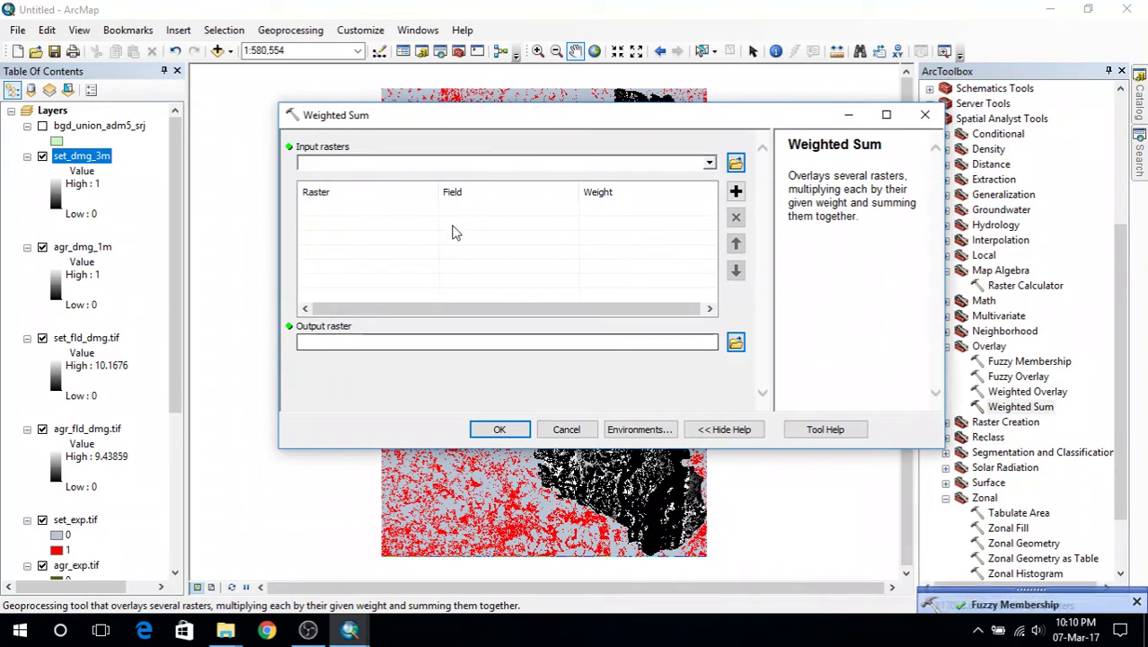
left_click(709, 163)
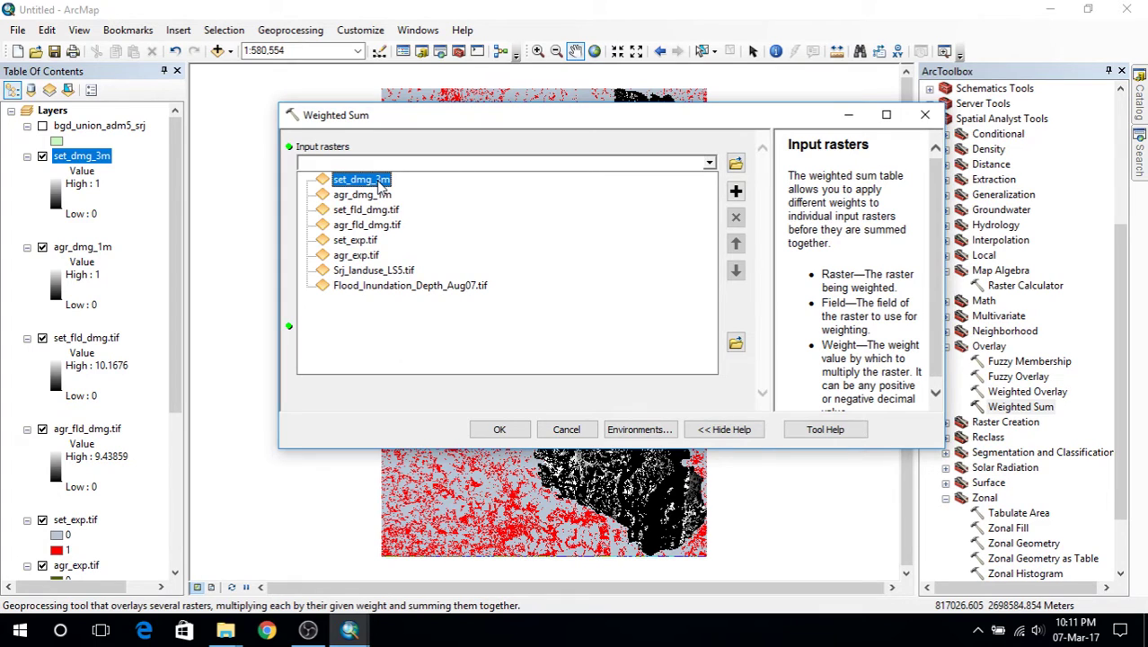
left_click(381, 182)
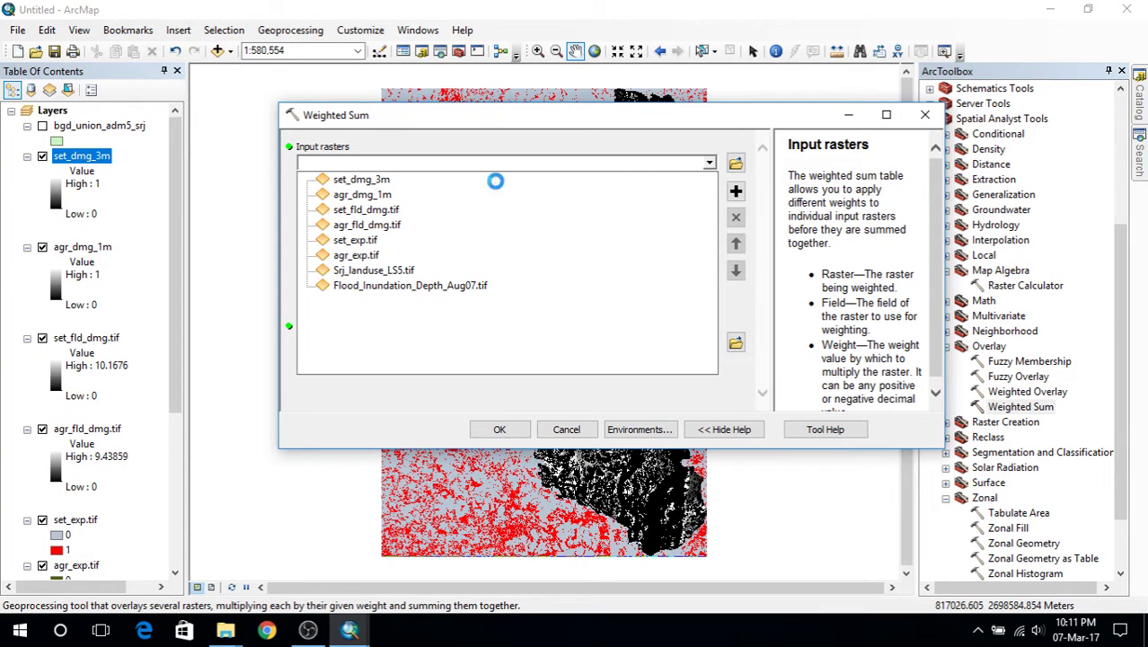
left_click(735, 164)
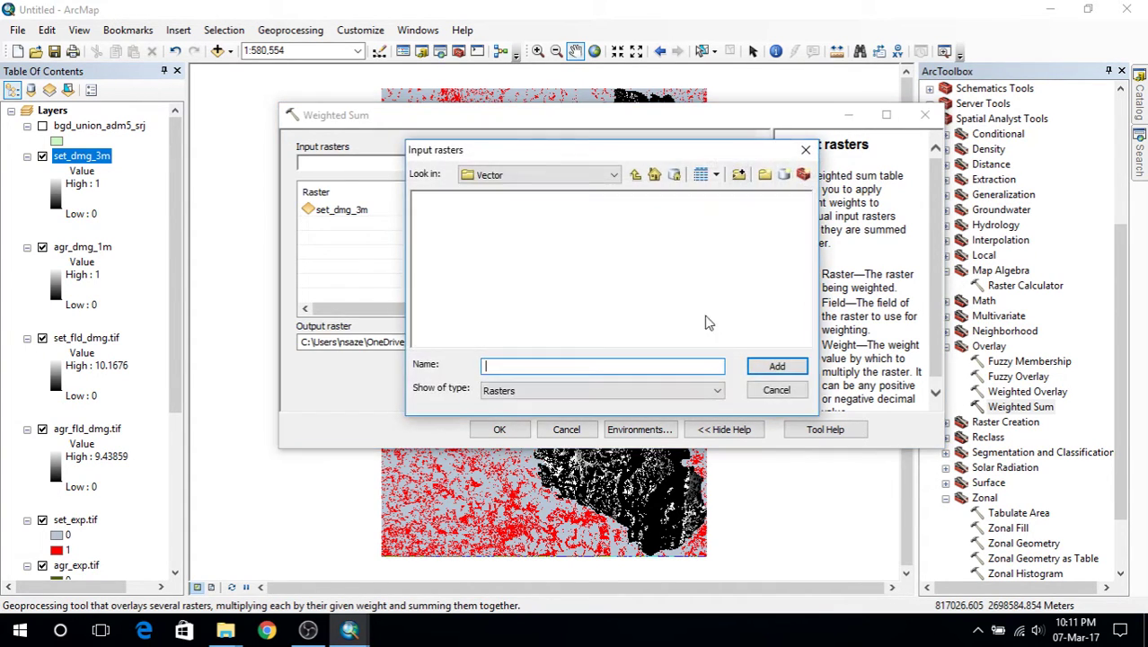
left_click(776, 390)
left_click(710, 162)
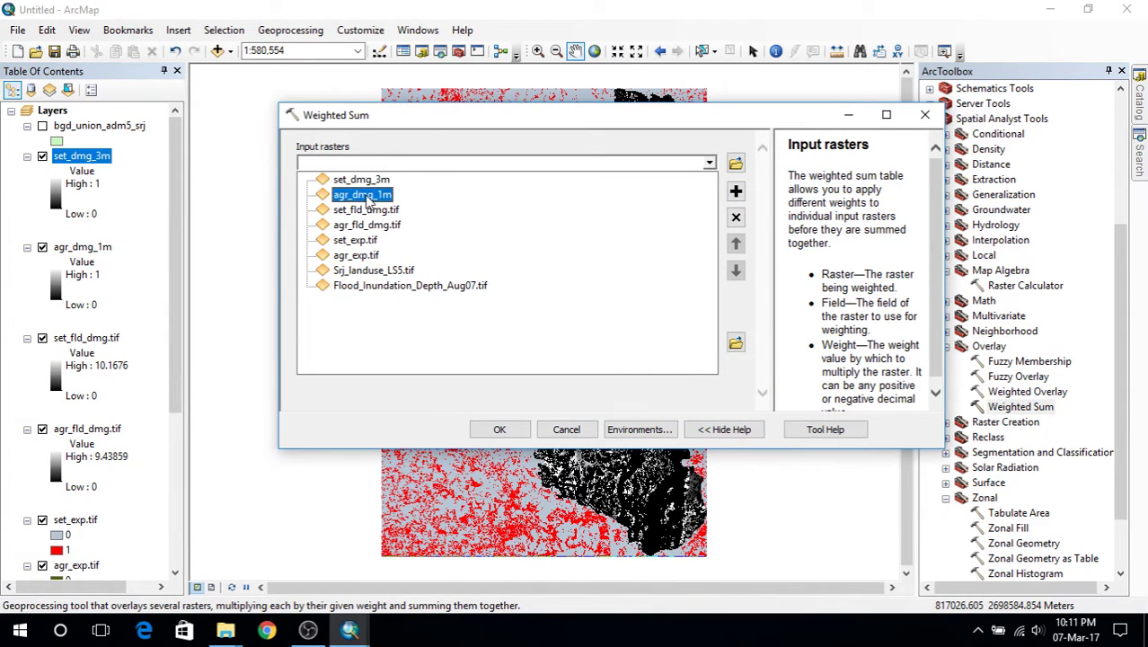
left_click(364, 196)
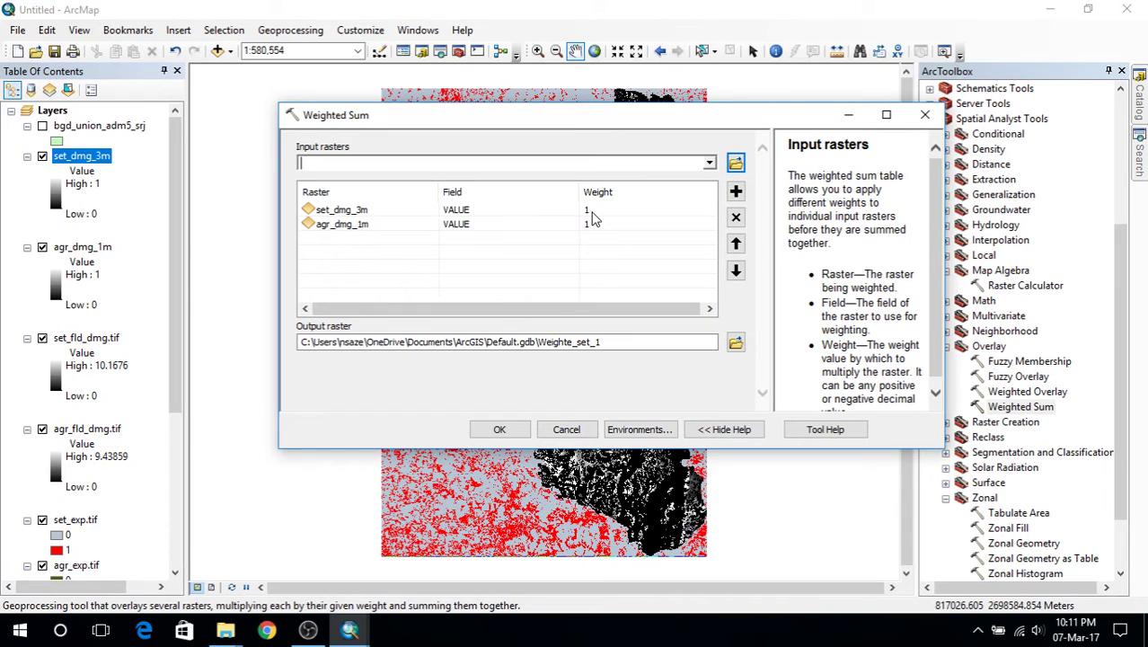
Weight set_dmg_3m at 180000 and agr_dmg_1m at 4500
left_click(590, 212)
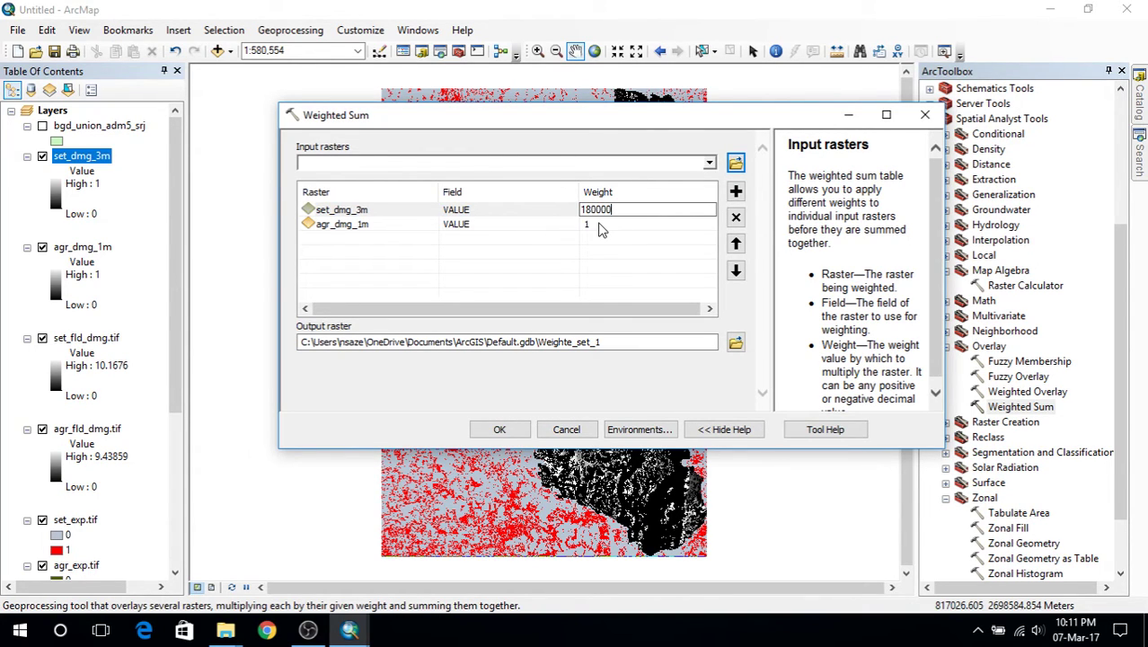
left_click(600, 224)
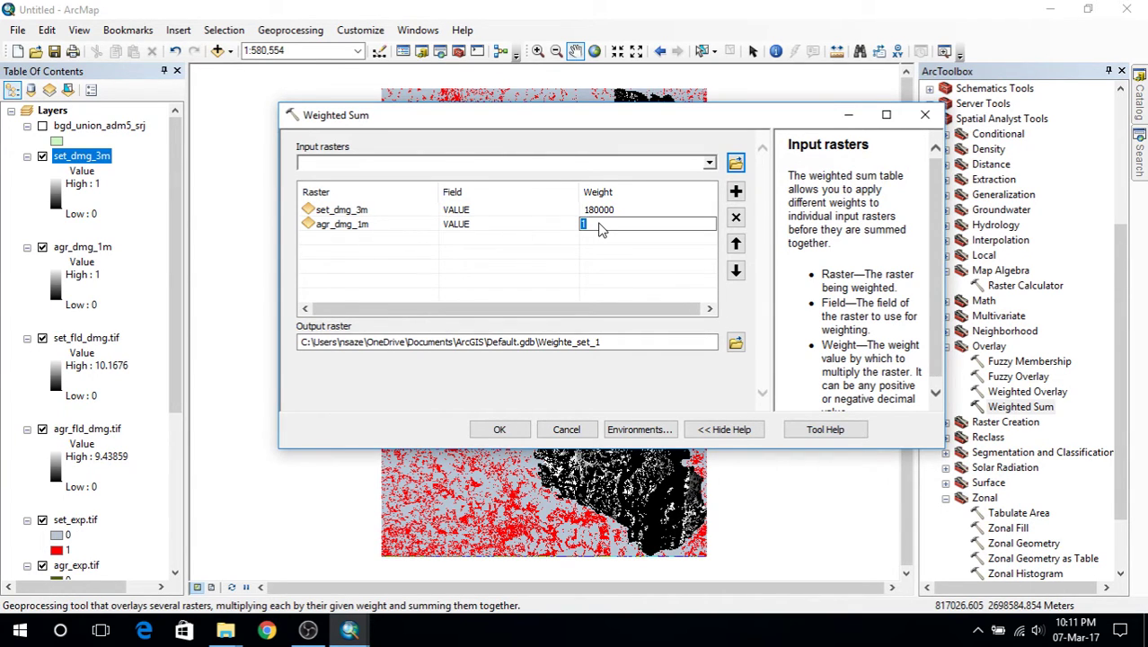
type("4500")
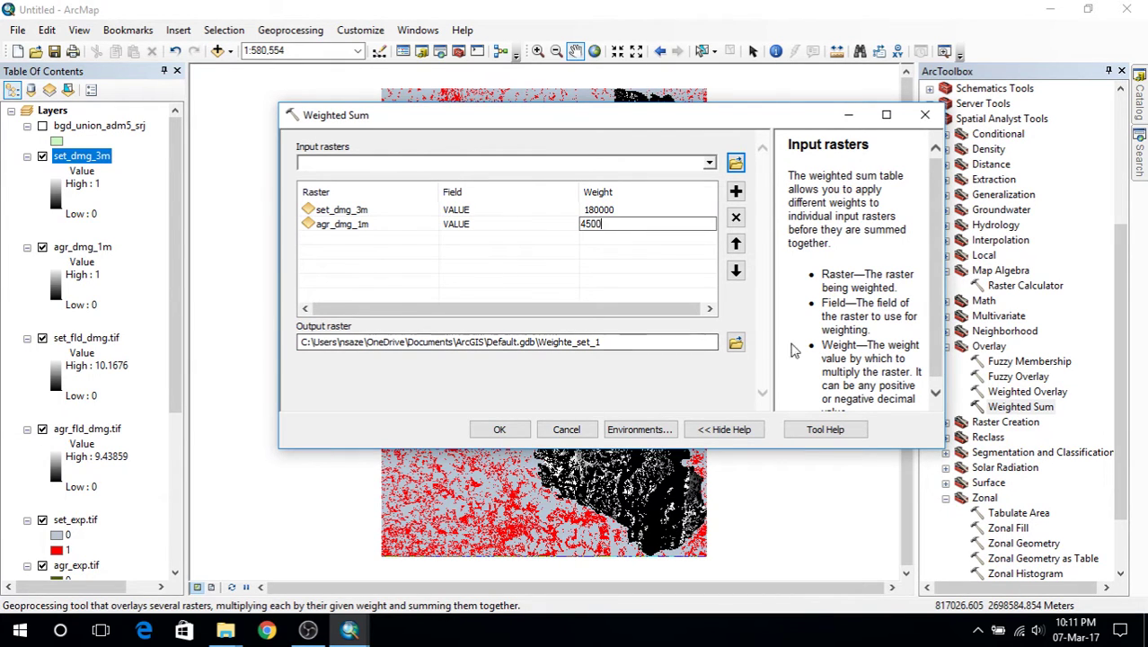
Save the Weighted Sum output as combined_Dmg in the Output folder and run it
left_click(734, 344)
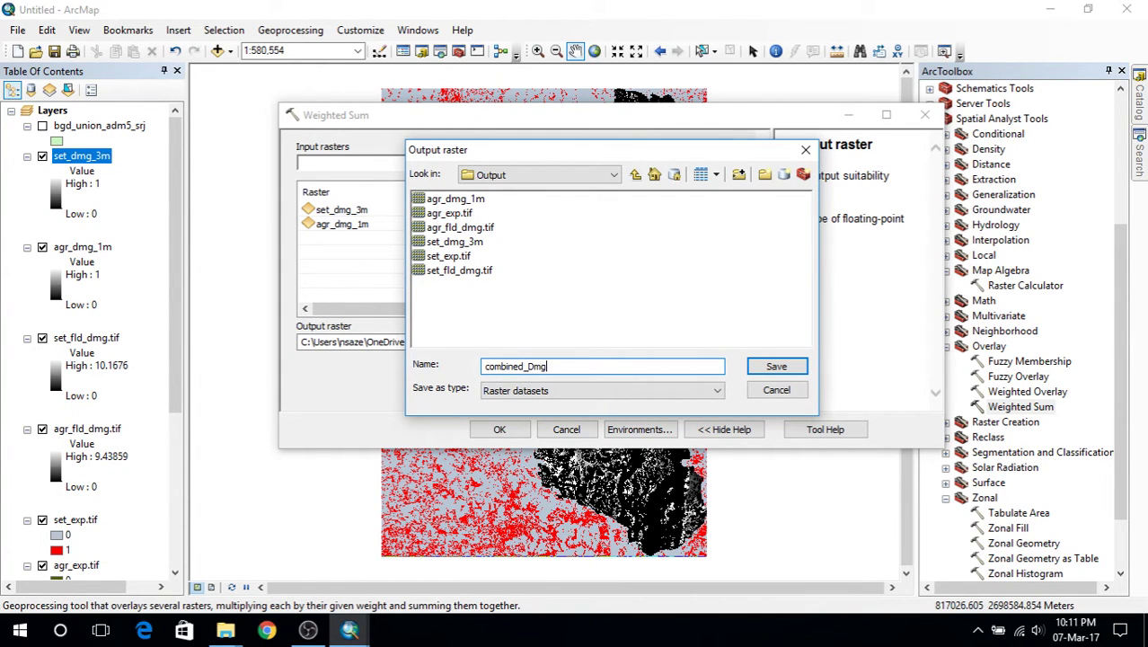
type("_taka")
left_click(798, 366)
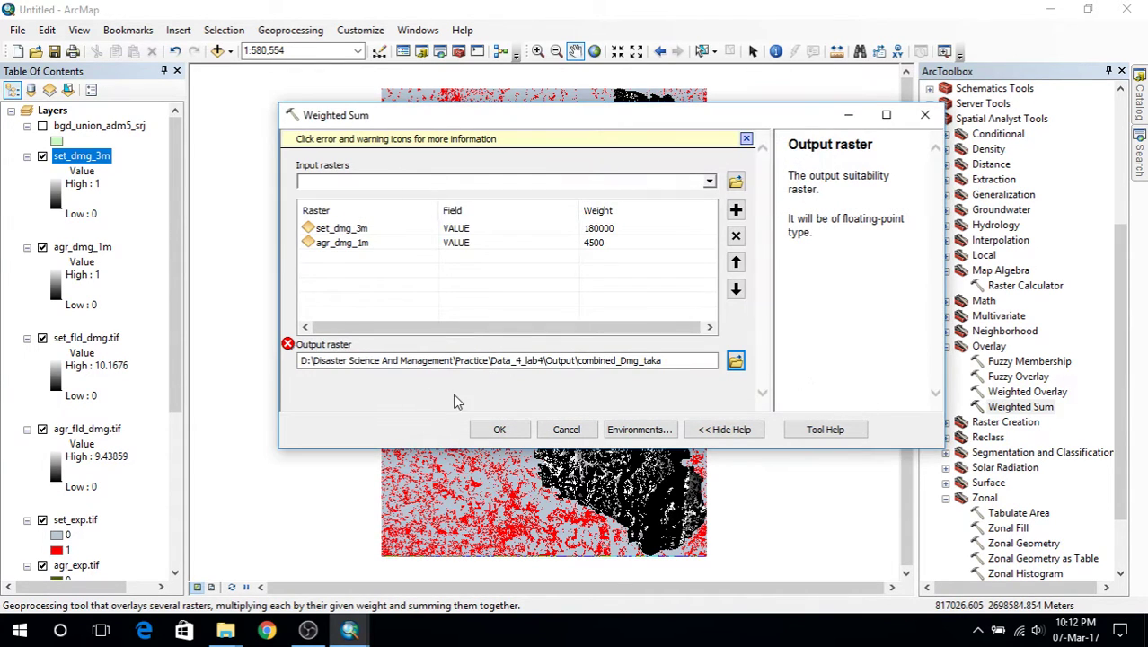
left_click(656, 361)
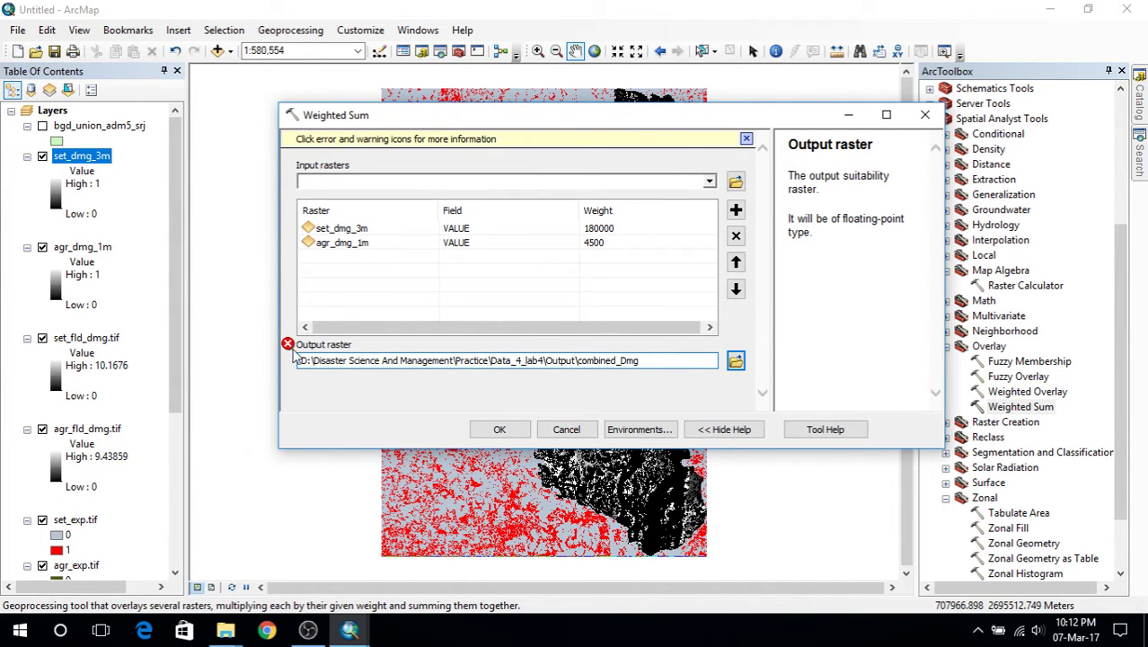
left_click(290, 346)
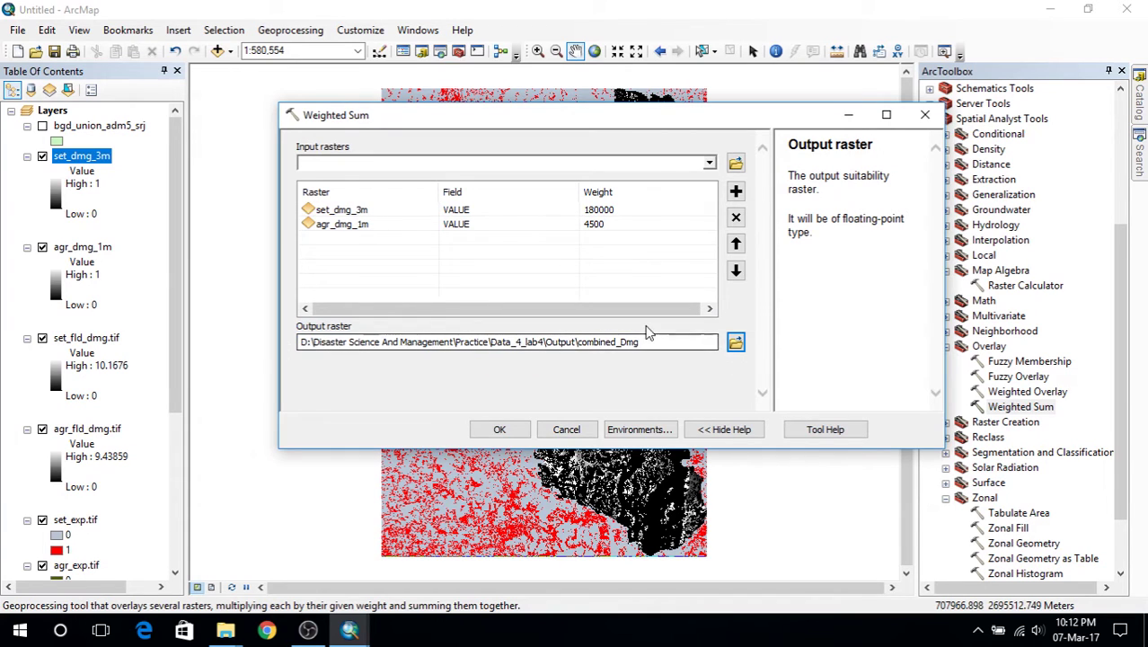
left_click(646, 341)
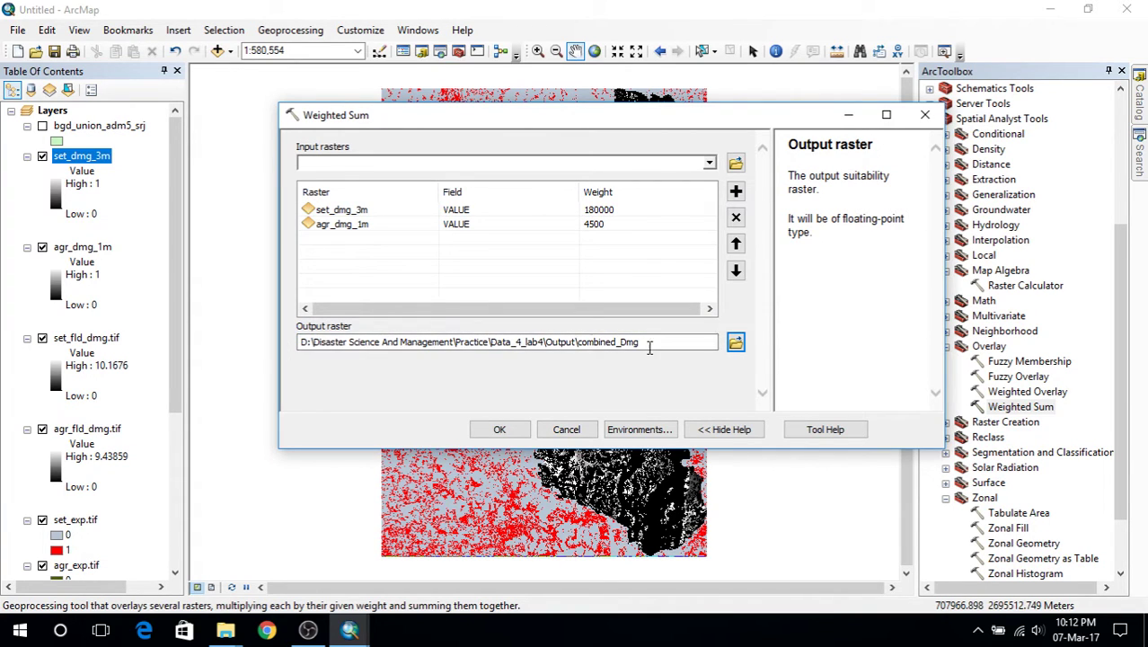
left_click(525, 432)
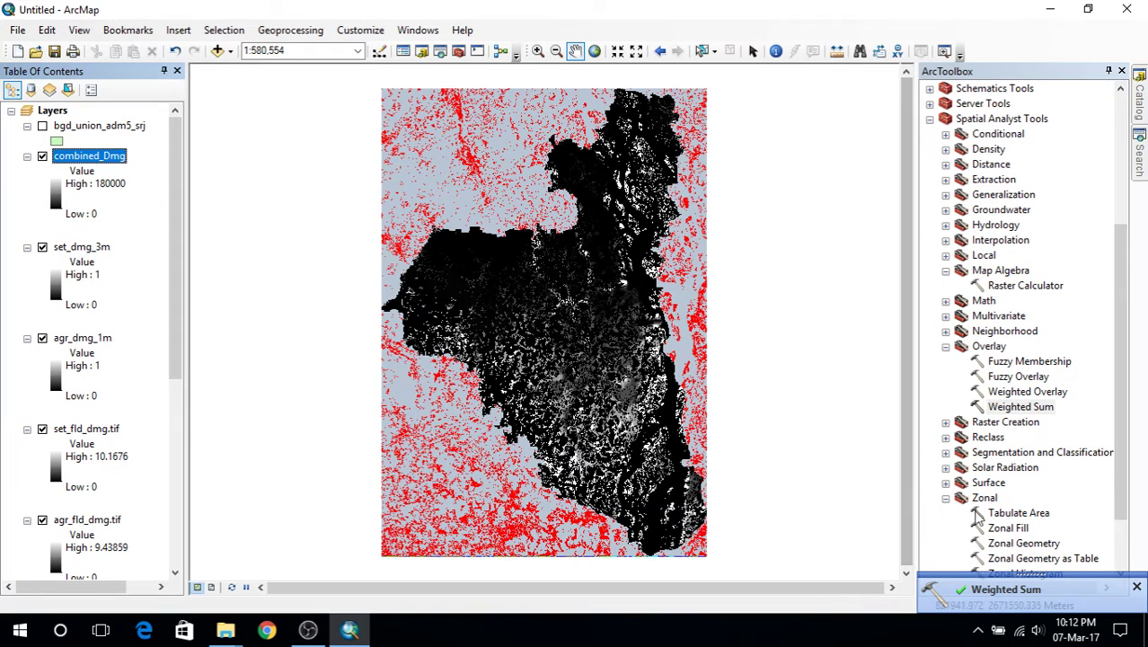
Start Zonal Statistics as Table with bgd_union_adm5_srj as zones and UNNAME as the zone field
scroll(1033, 539, "down", 2)
left_click(1028, 529)
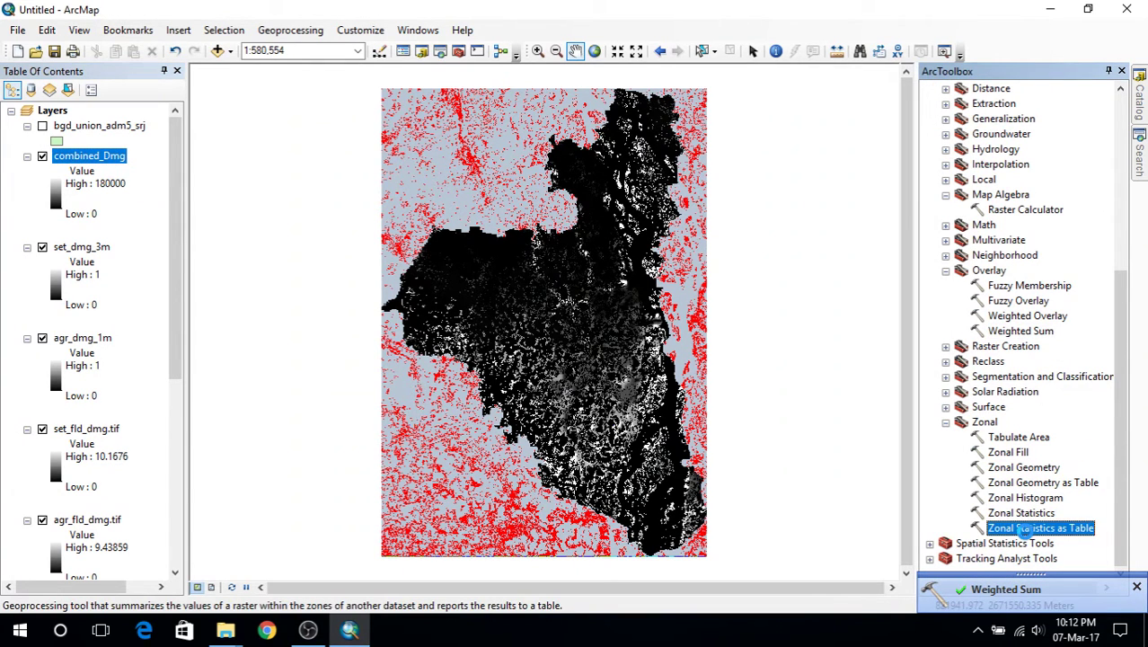
double_click(1030, 528)
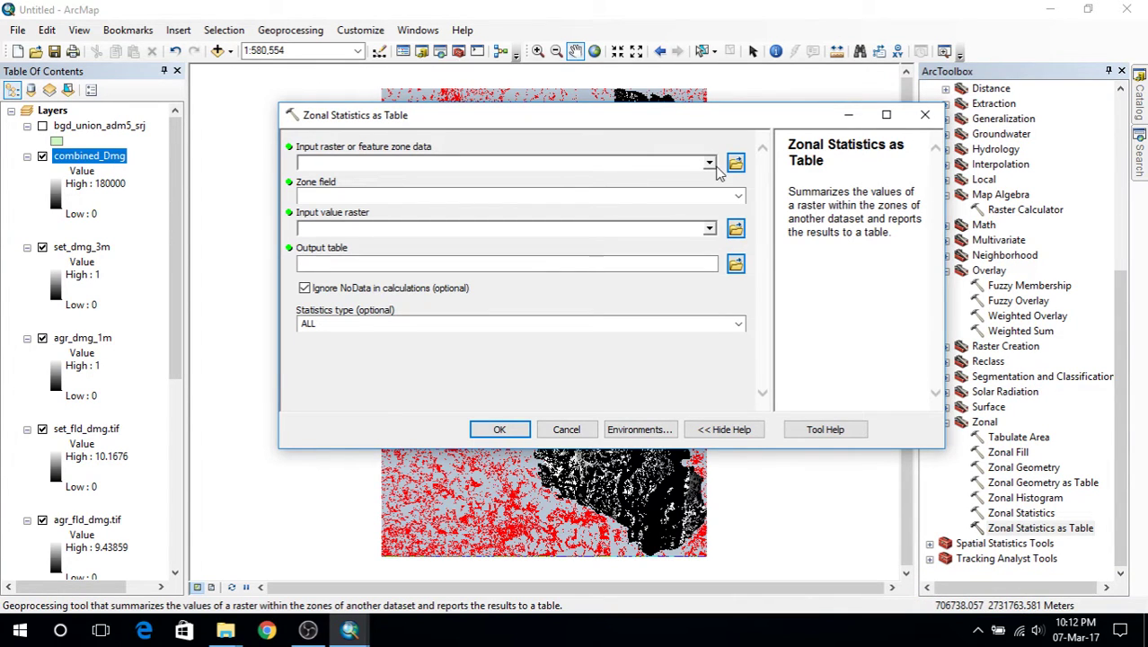
left_click(710, 163)
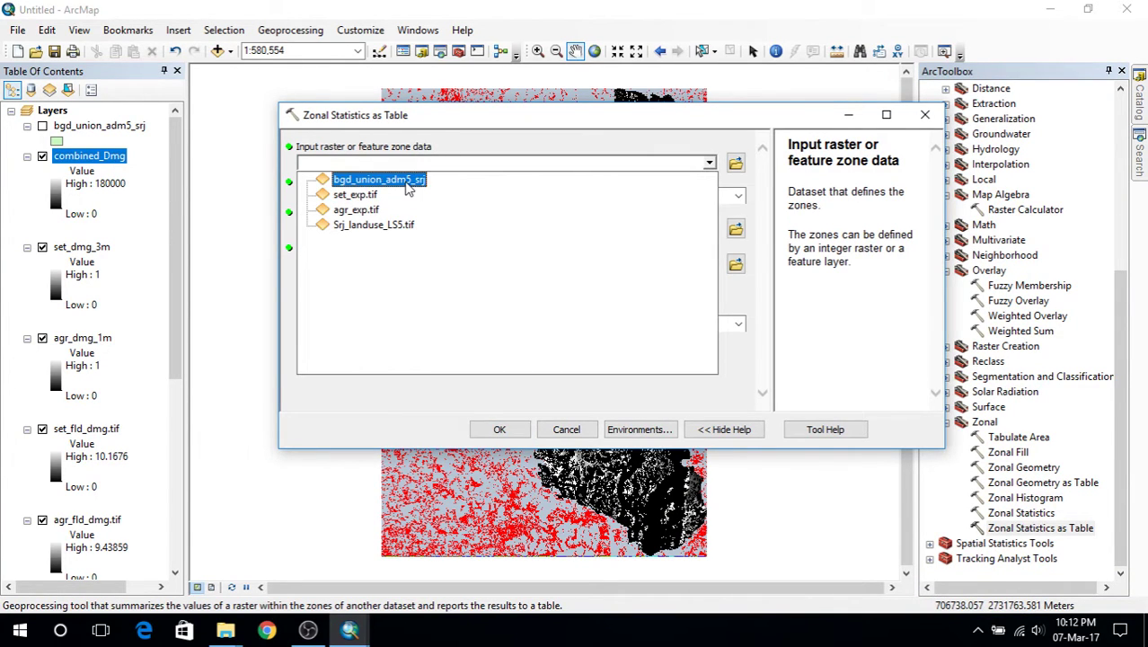
left_click(400, 180)
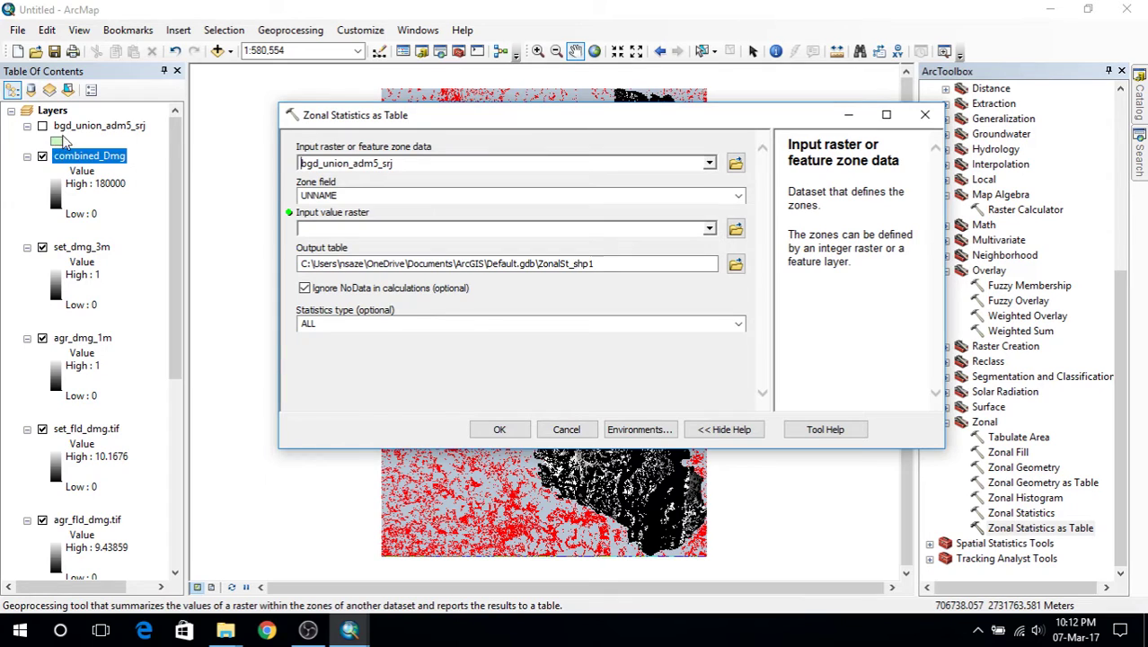
left_click(42, 125)
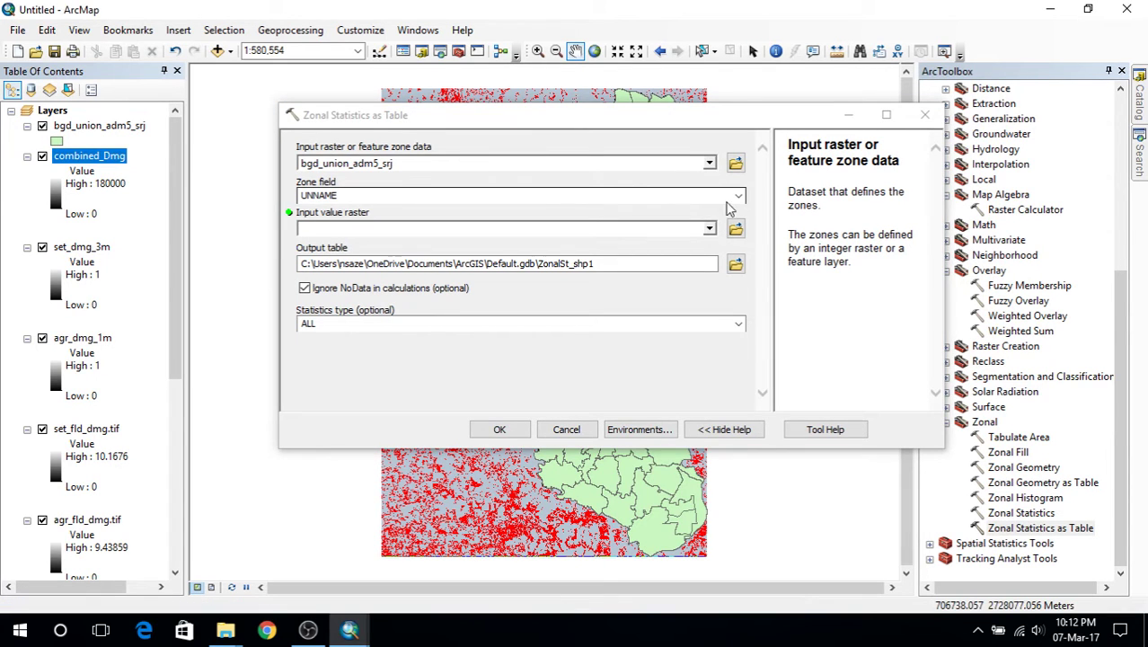
left_click(738, 198)
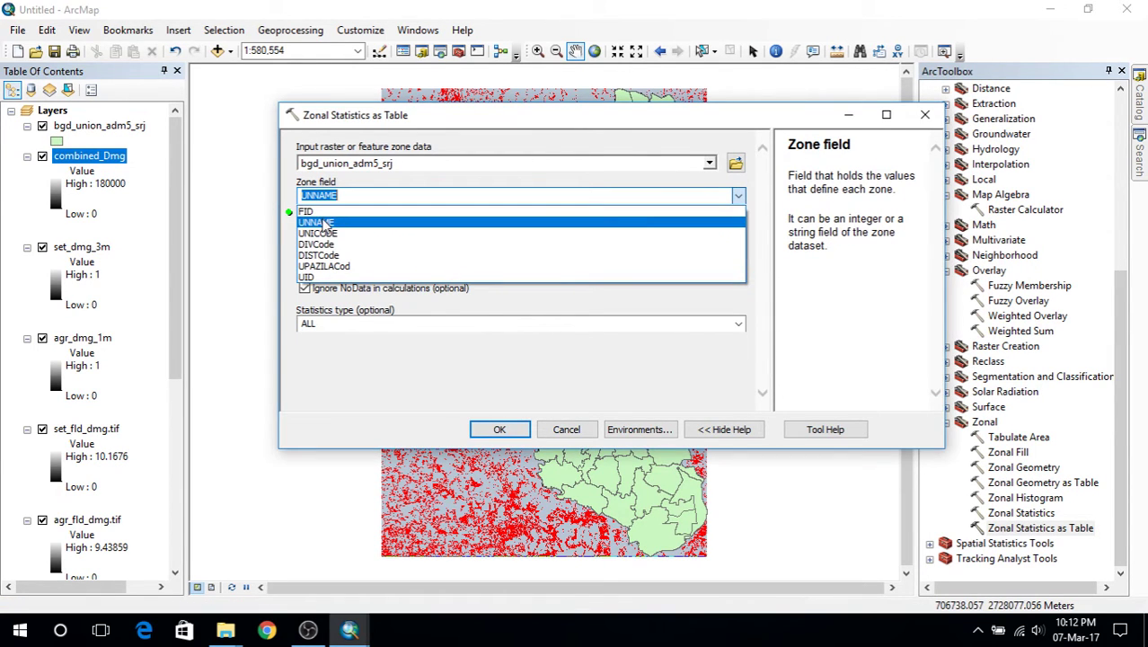
left_click(329, 224)
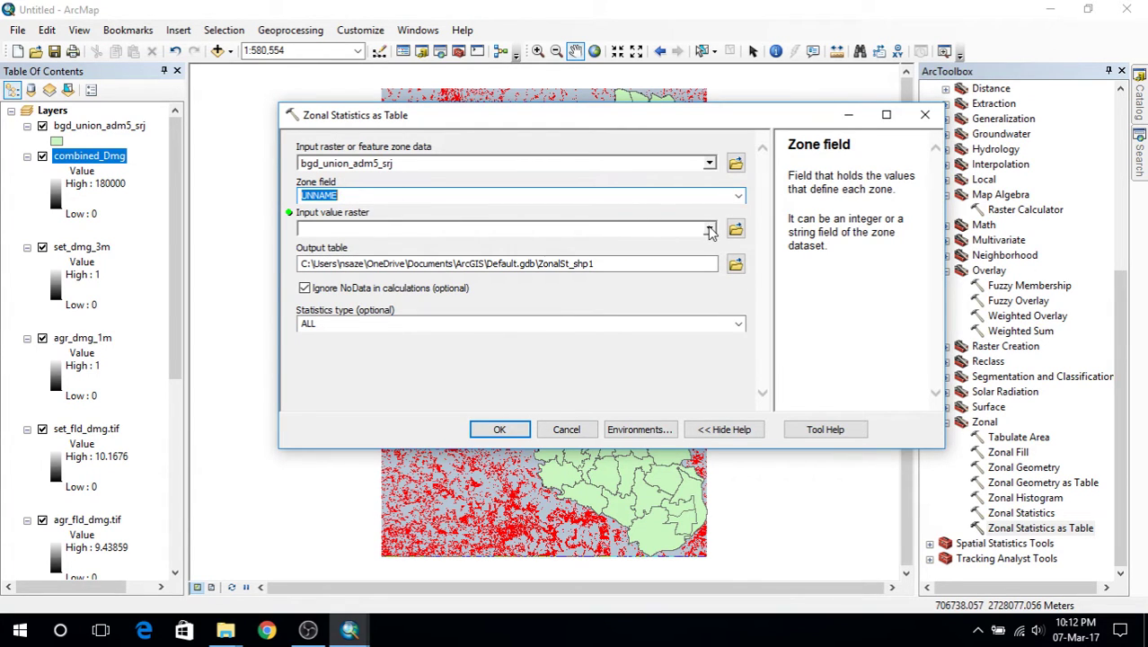
Use combined_Dmg as the value raster, output to damage_table with the SUM statistic, and run
left_click(507, 231)
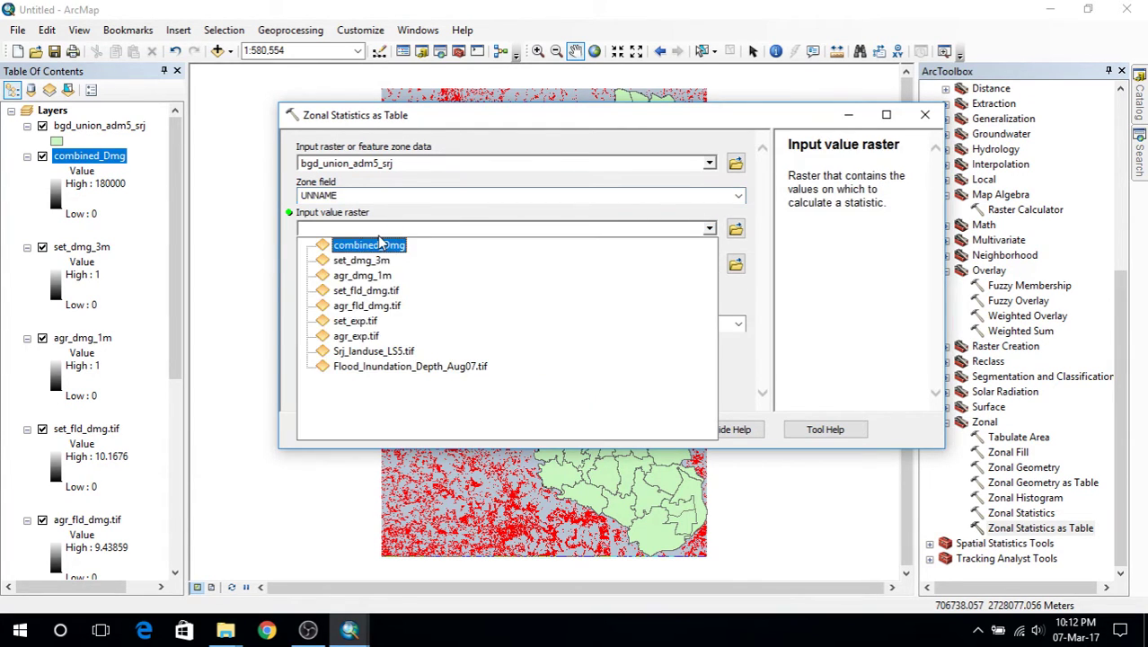
left_click(381, 245)
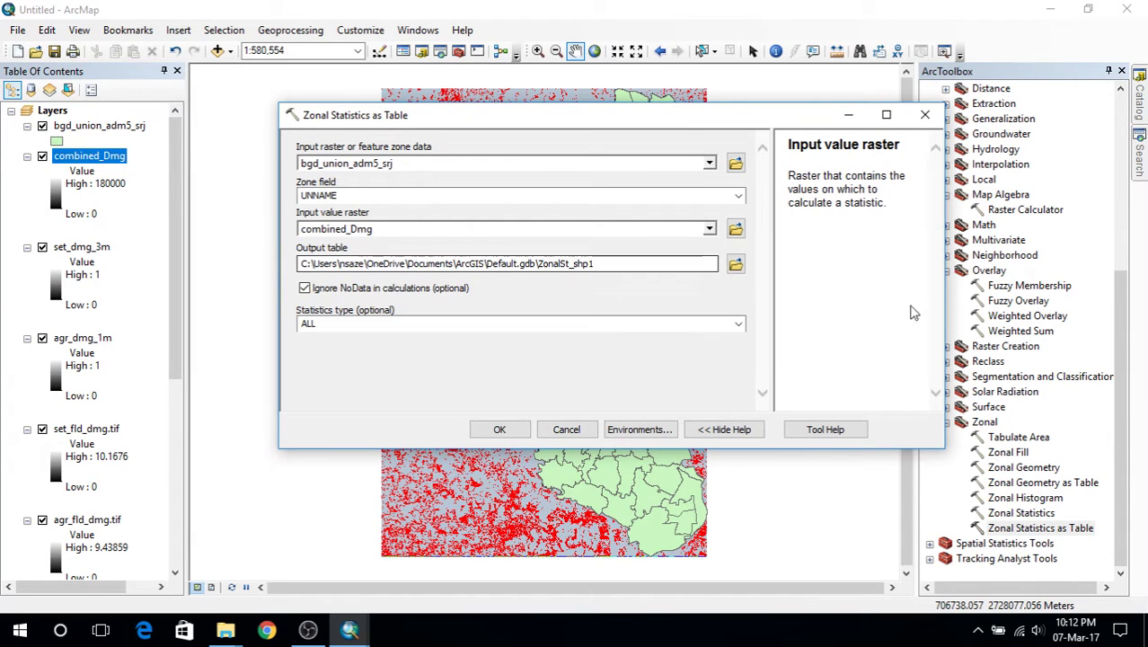
left_click(734, 265)
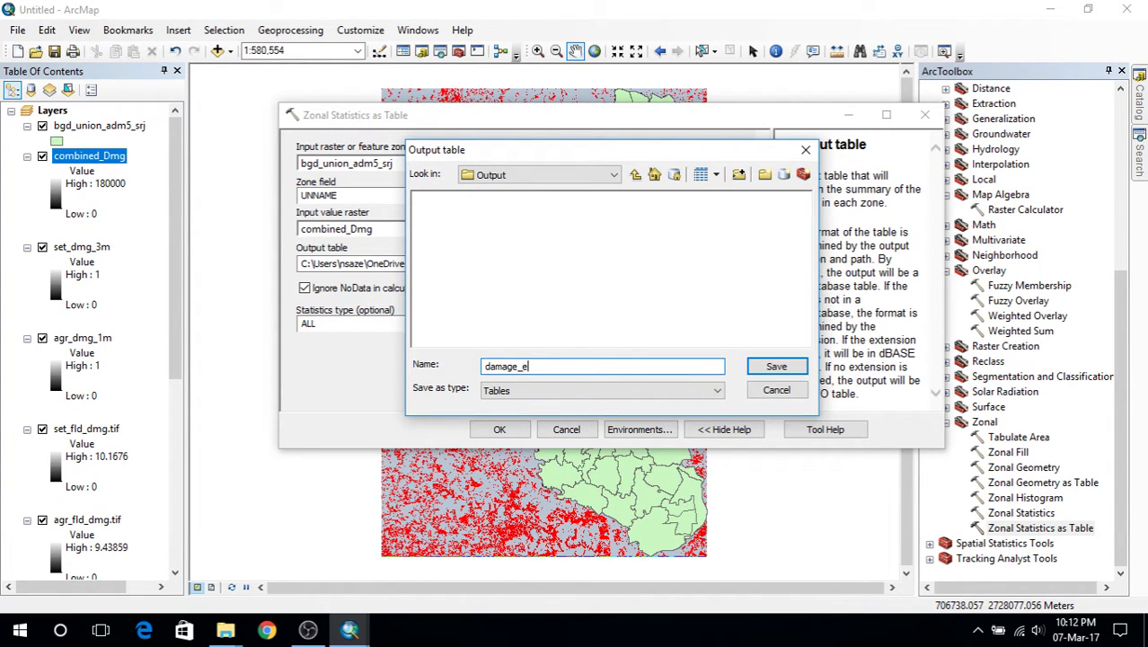
type("damage_tabl")
left_click(795, 367)
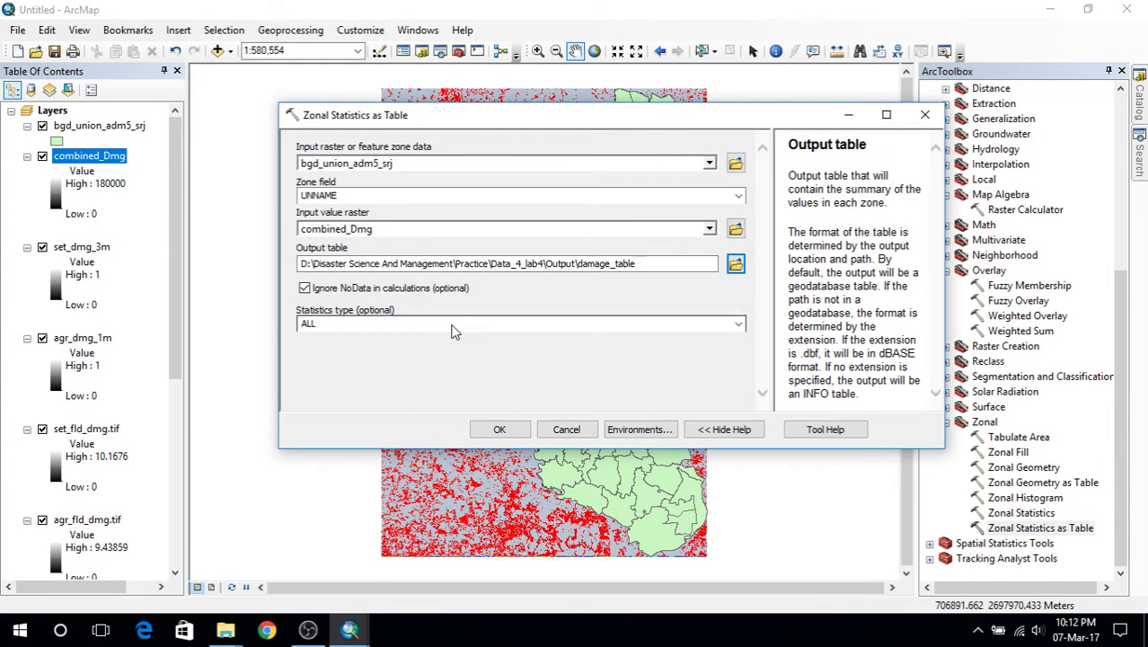
left_click(453, 331)
left_click(737, 324)
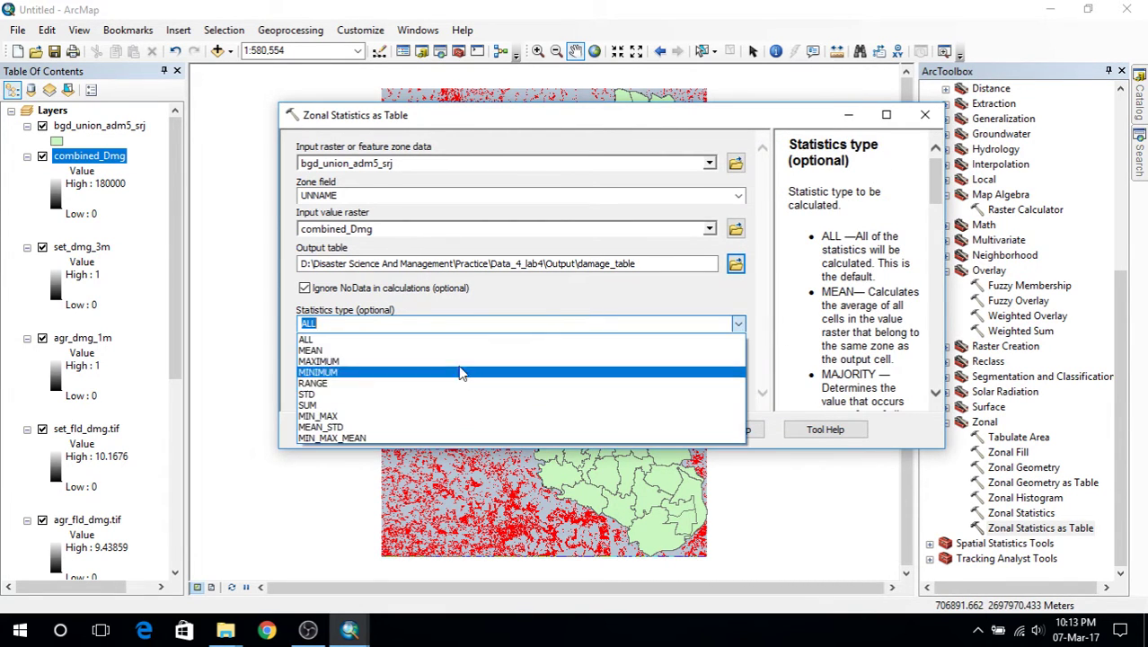
left_click(336, 405)
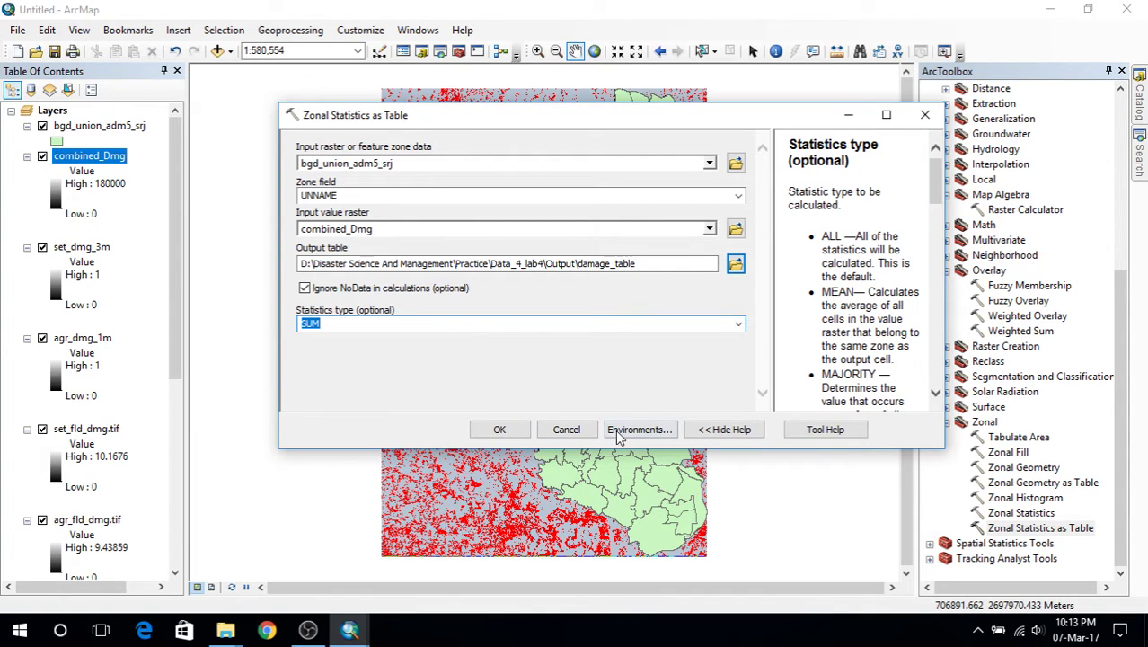
left_click(500, 430)
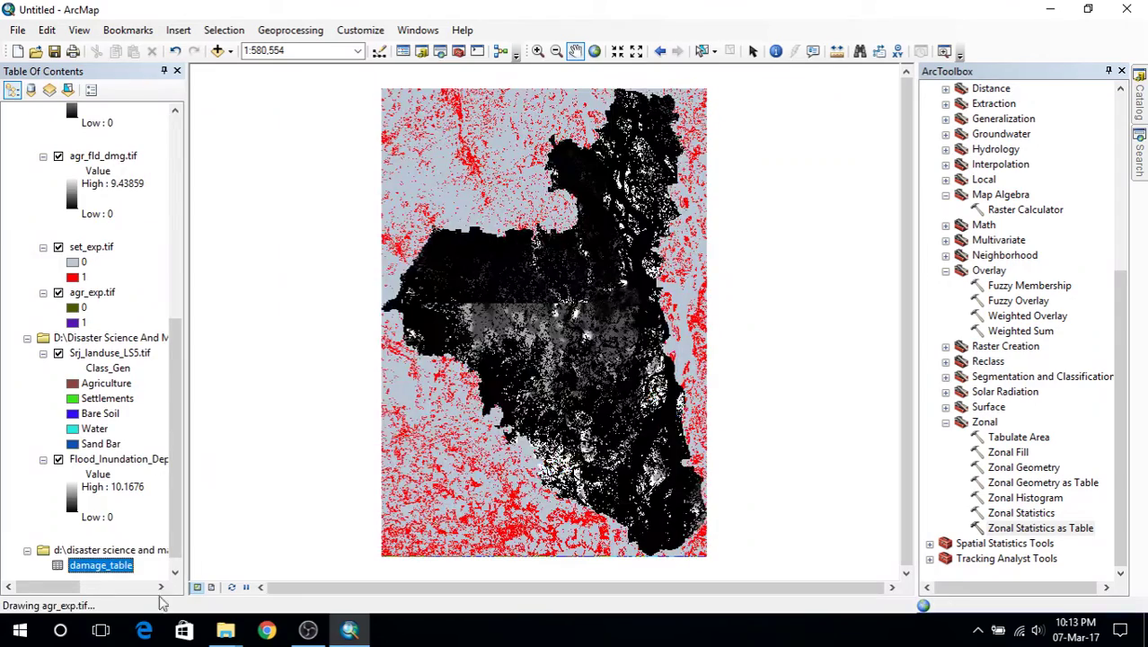
left_click(102, 568)
right_click(112, 550)
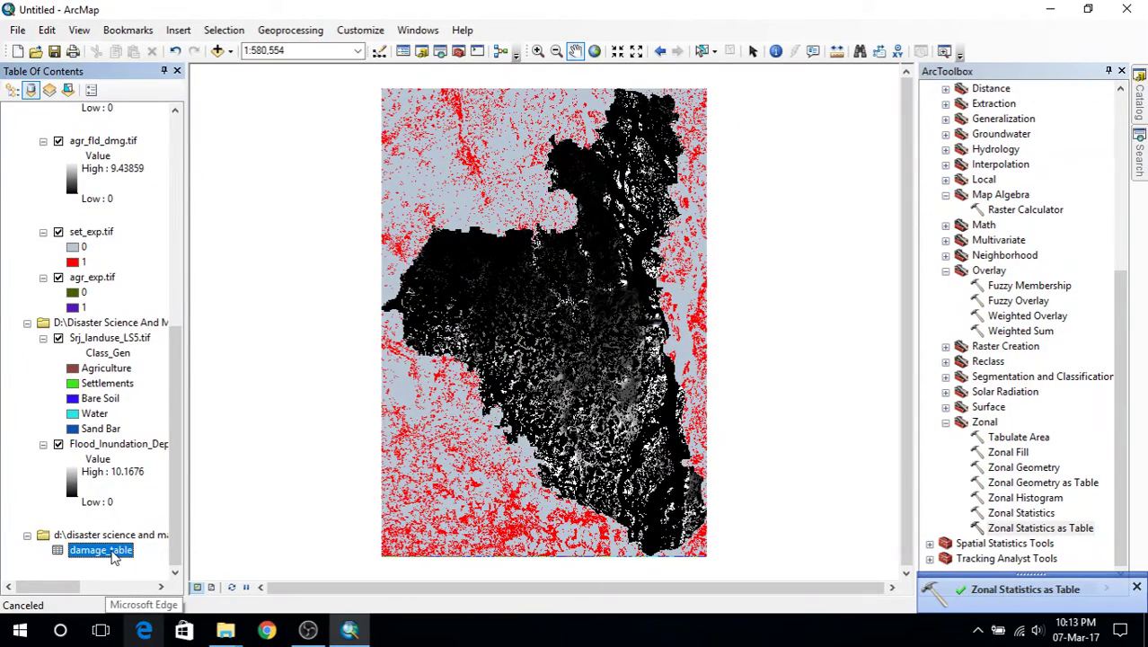
left_click(205, 386)
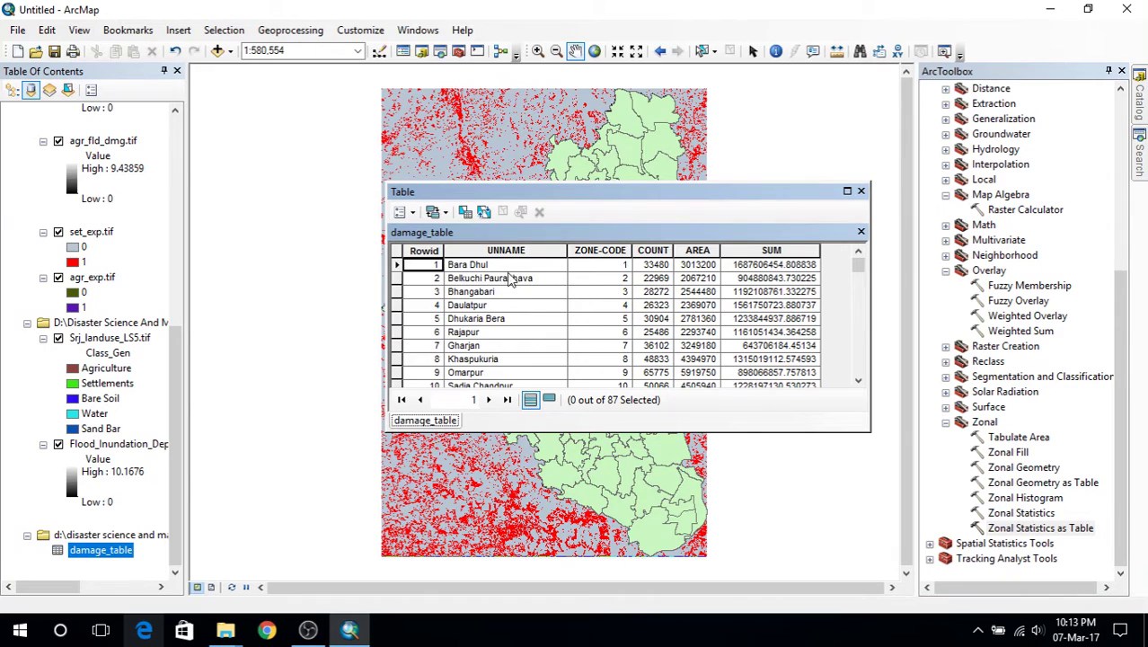
left_click(771, 264)
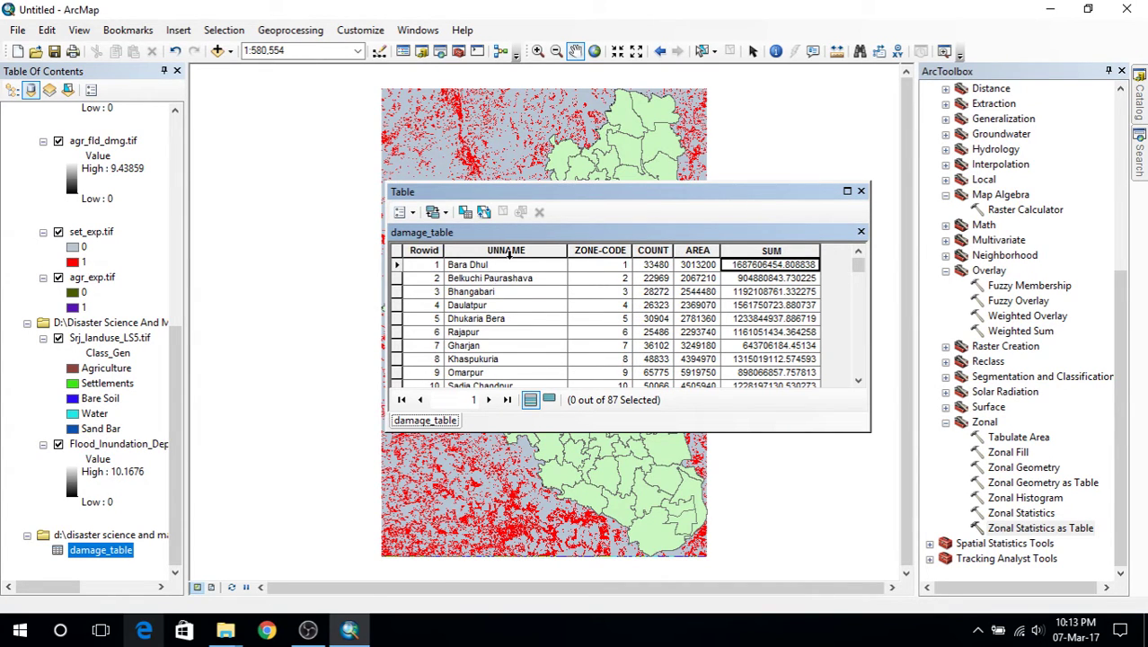
scroll(500, 272, "down", 2)
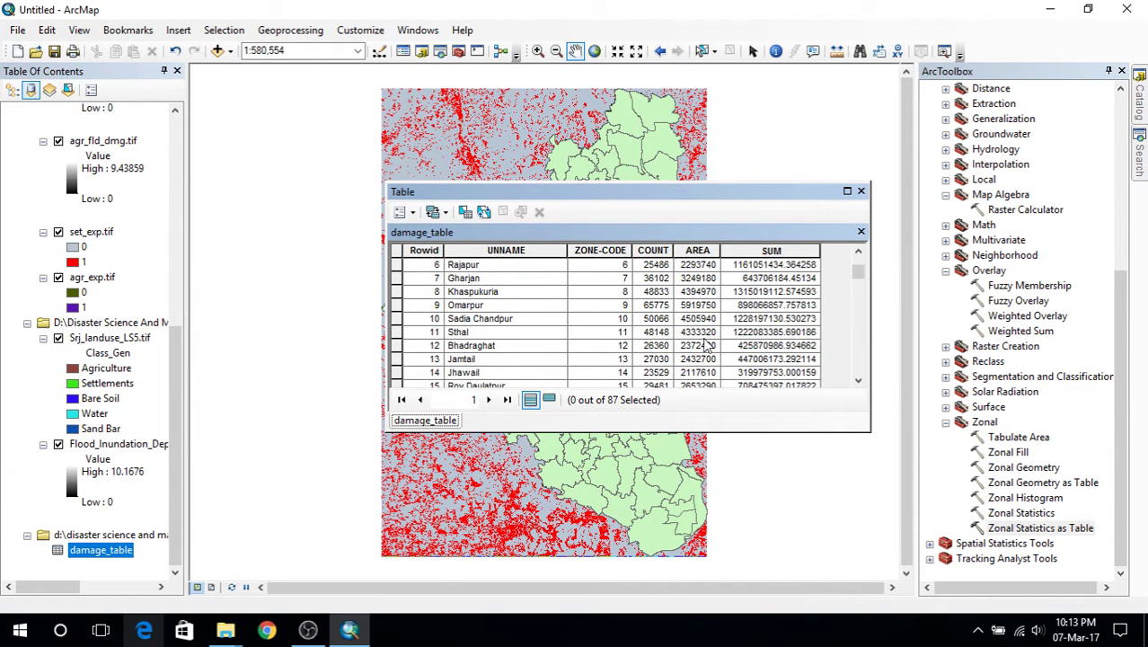
scroll(706, 345, "down", 20)
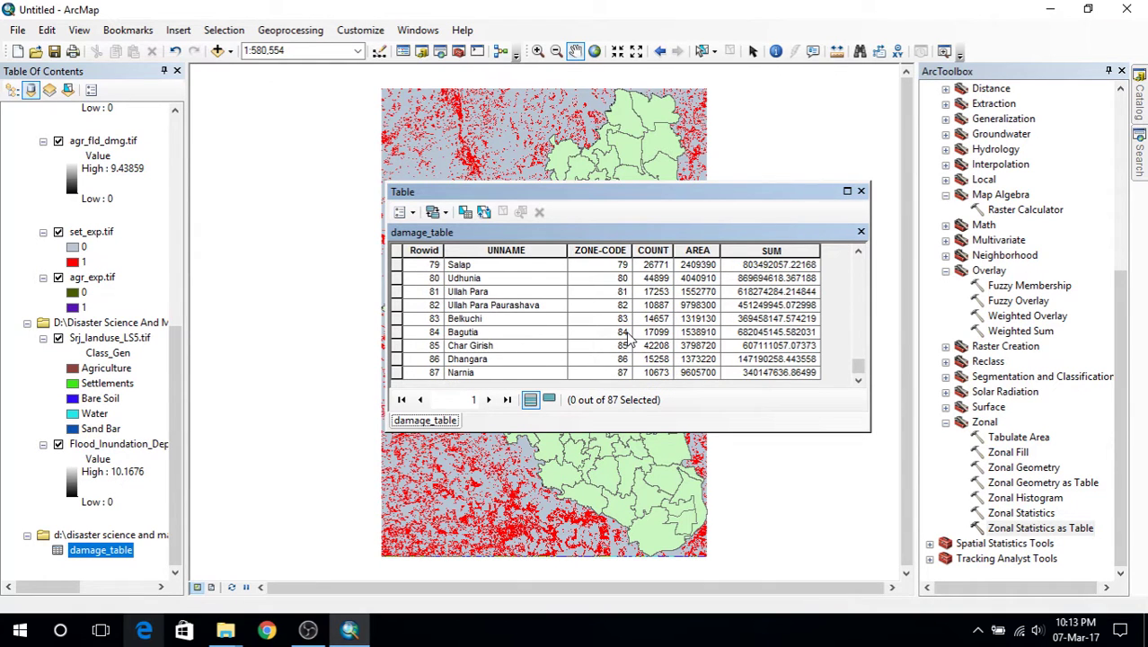
scroll(732, 299, "up", 20)
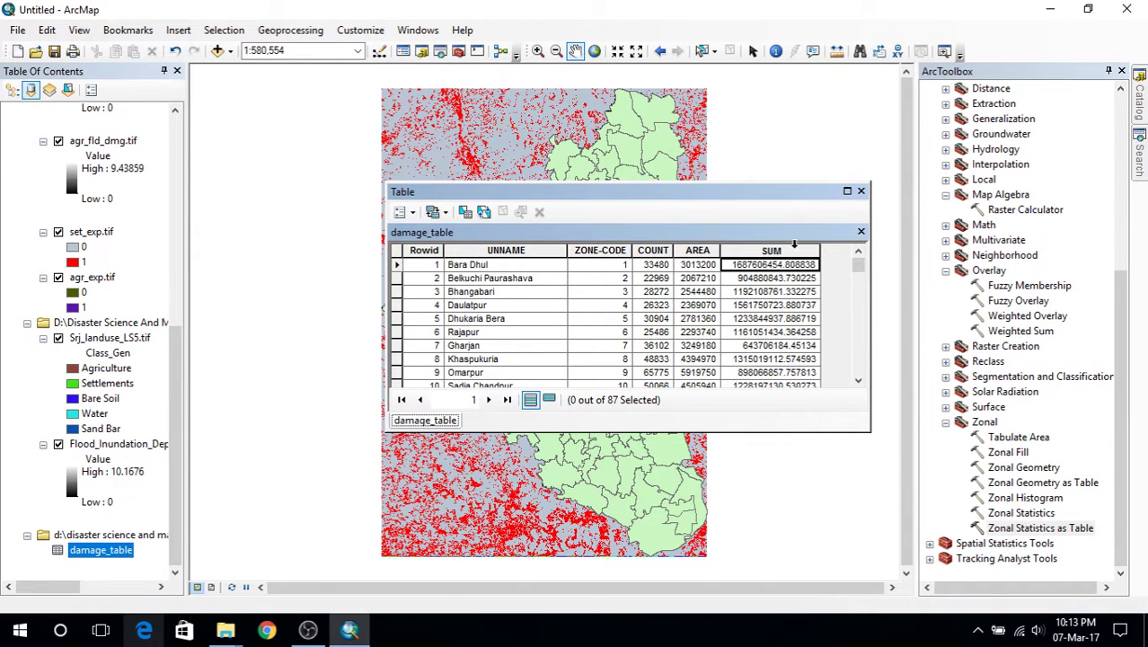
Close the damage_table view, zoom the map out and back in, then minimize ArcMap
left_click(860, 191)
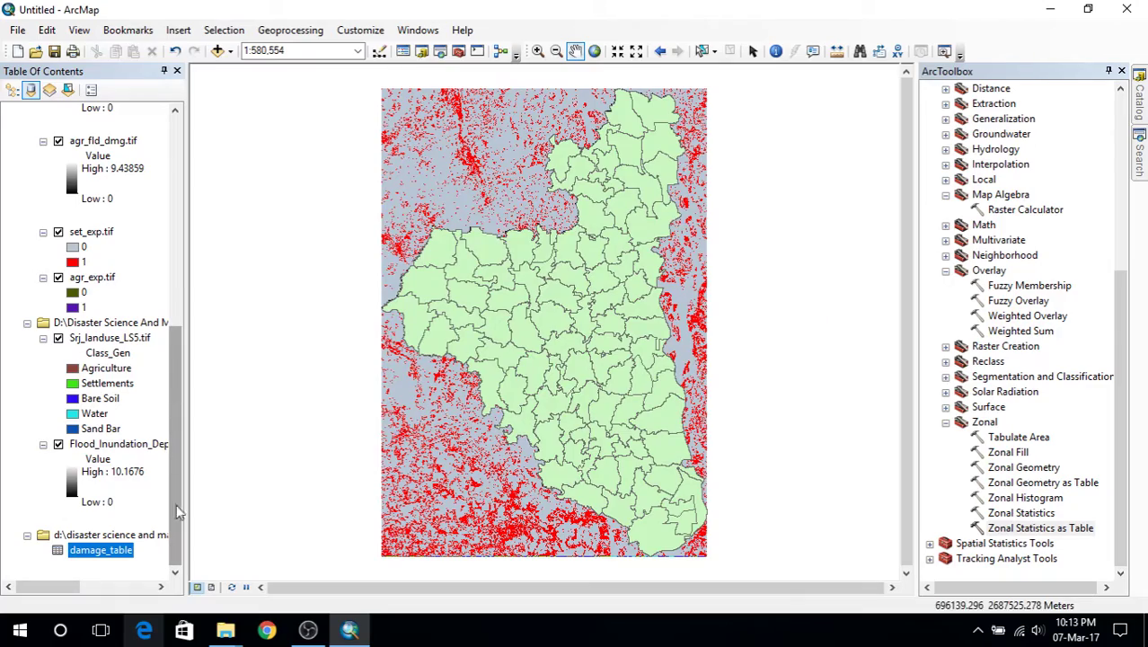
scroll(659, 422, "up", 1)
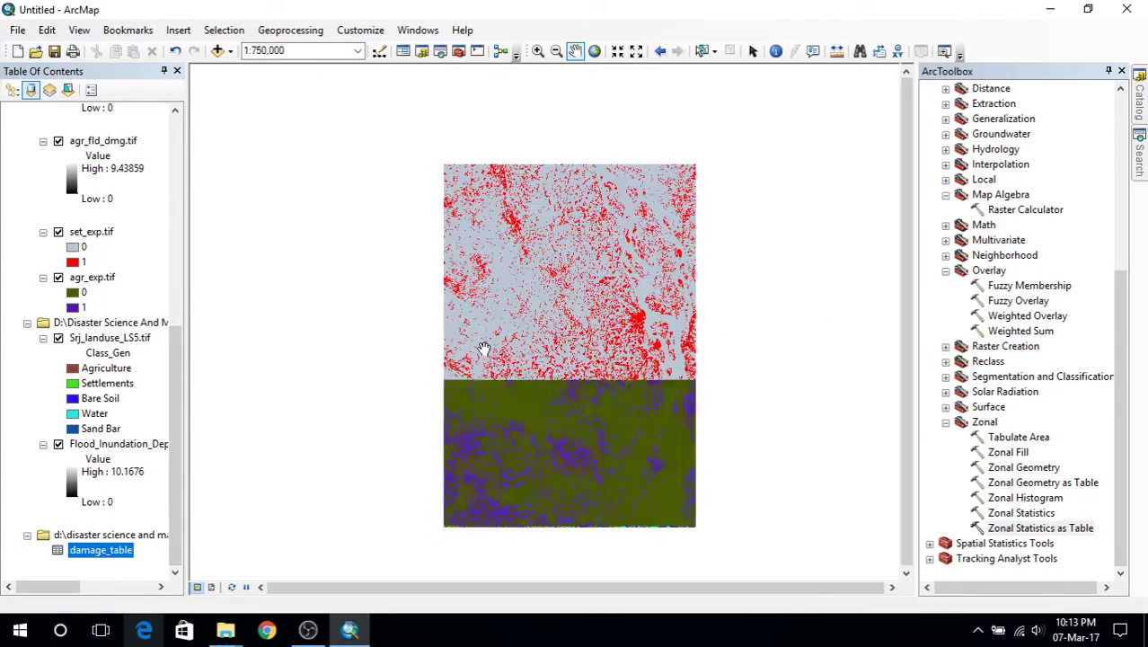
scroll(701, 453, "down", 1)
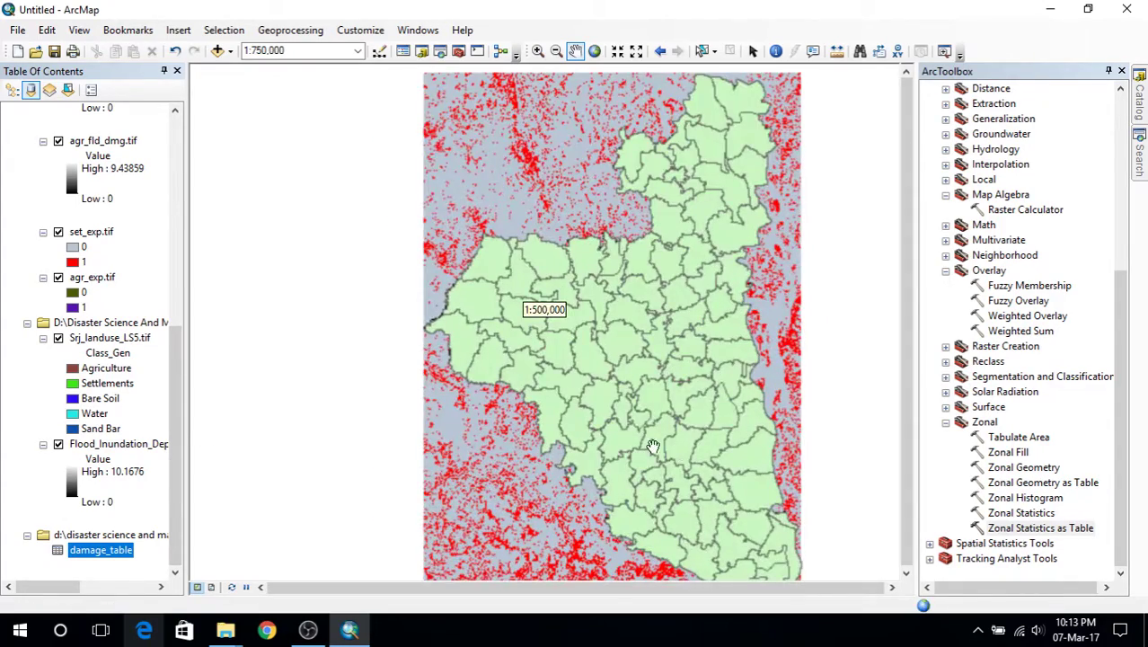
left_click(310, 631)
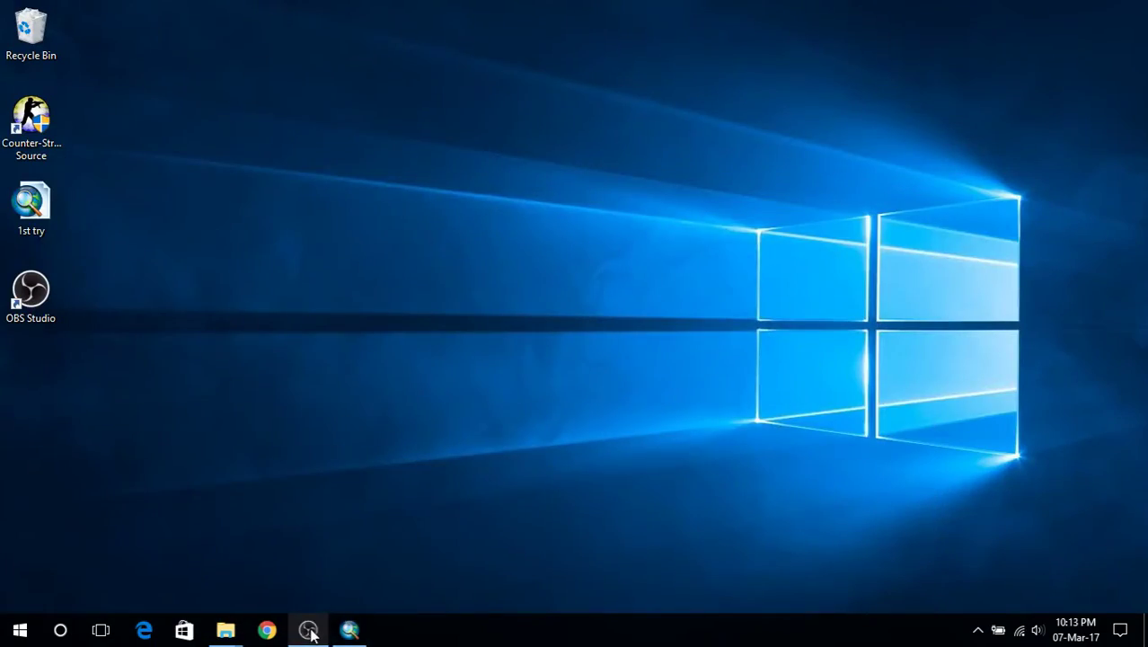